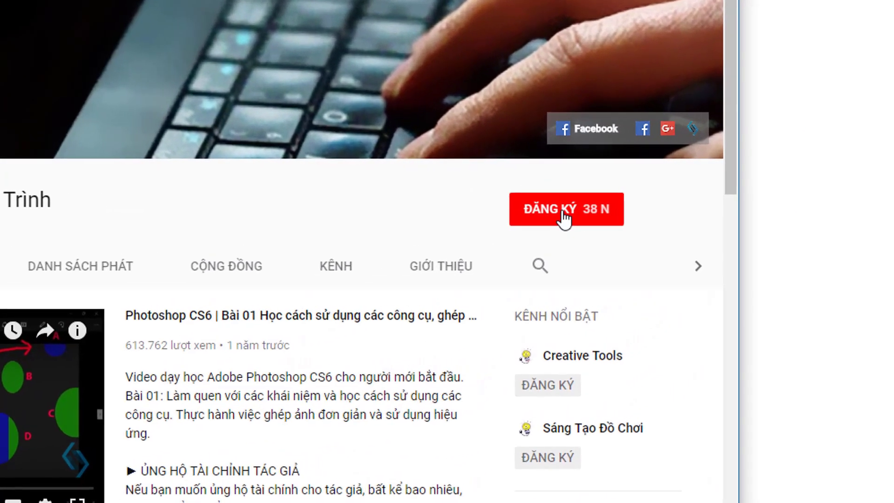
Subscribe with the red ĐĂNG KÝ button and set the bell to notify for all videos
click(579, 216)
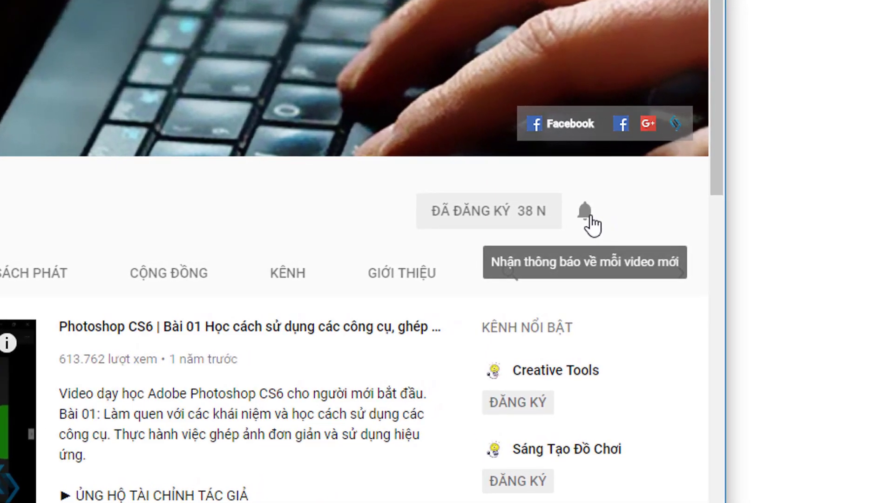
click(586, 212)
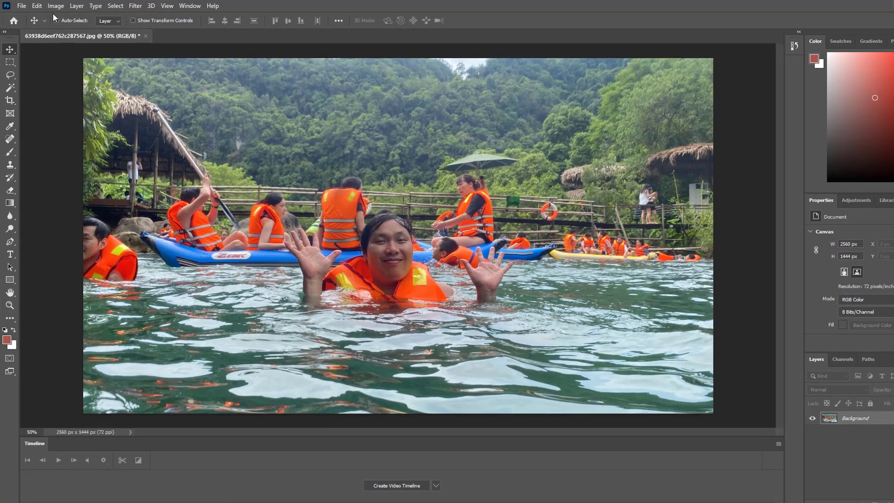
Open Image > Adjustments > Vibrance on the swimming photo and move the dialog aside
click(52, 6)
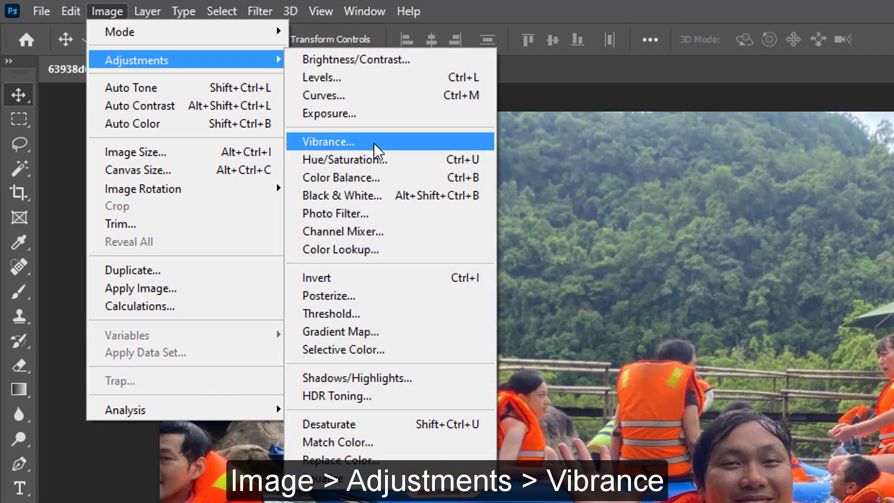
mouse_move(137, 60)
click(105, 10)
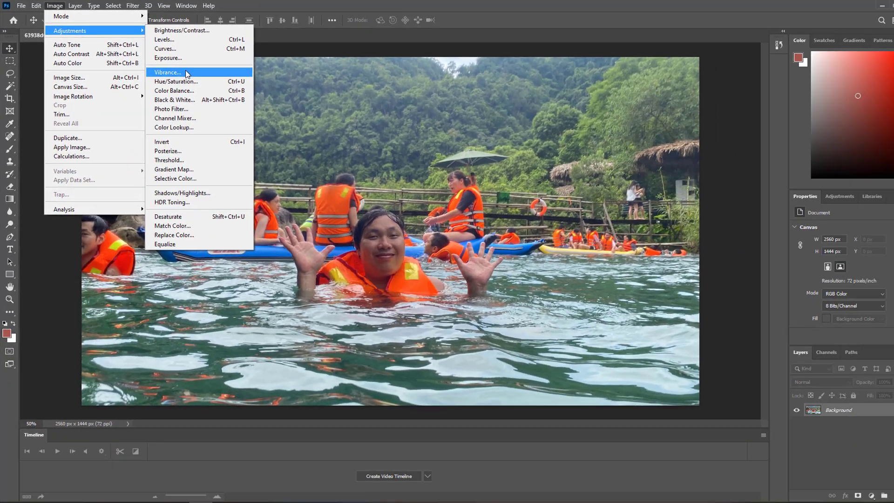
click(185, 73)
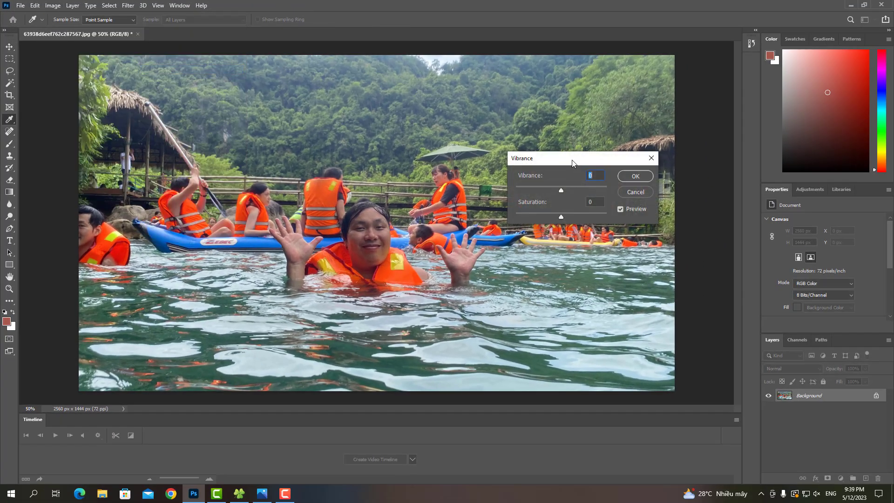
drag(572, 162, 542, 77)
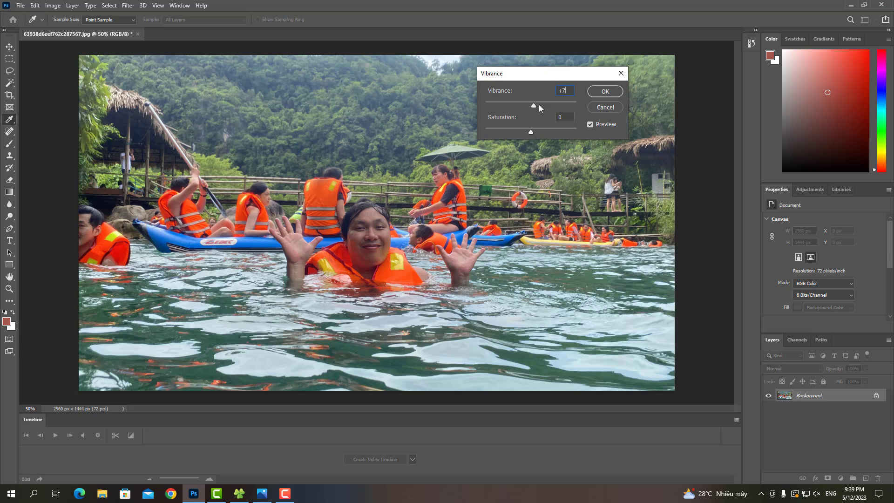
Try lowering and raising Vibrance, then set it back to 0
drag(570, 105, 469, 106)
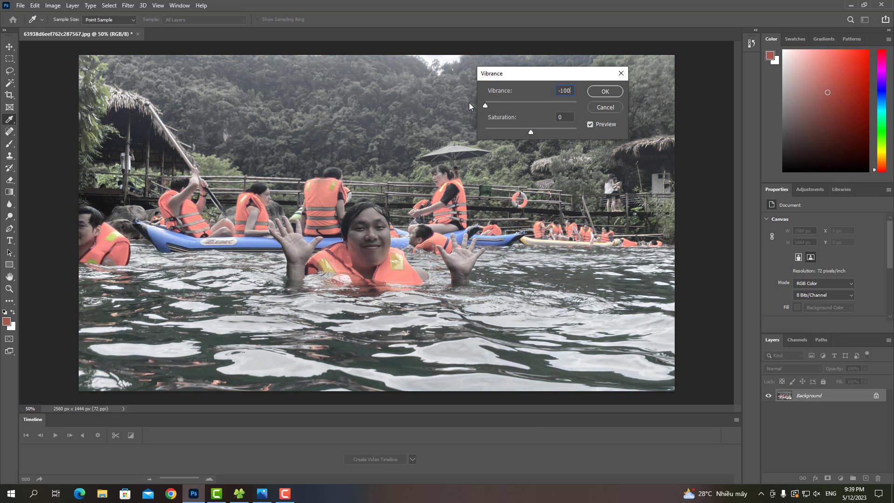
mouse_move(472, 106)
mouse_down()
mouse_move(579, 106)
mouse_move(470, 107)
mouse_move(533, 106)
mouse_up()
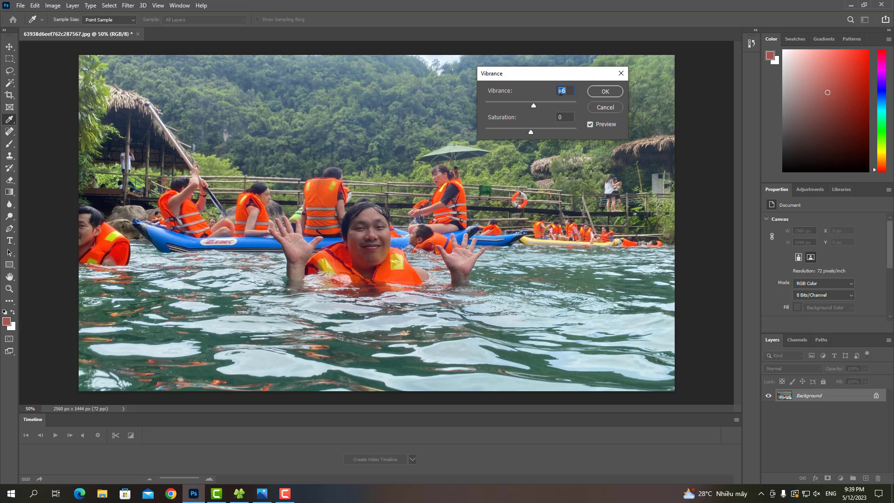
text(0)
drag(551, 74, 564, 73)
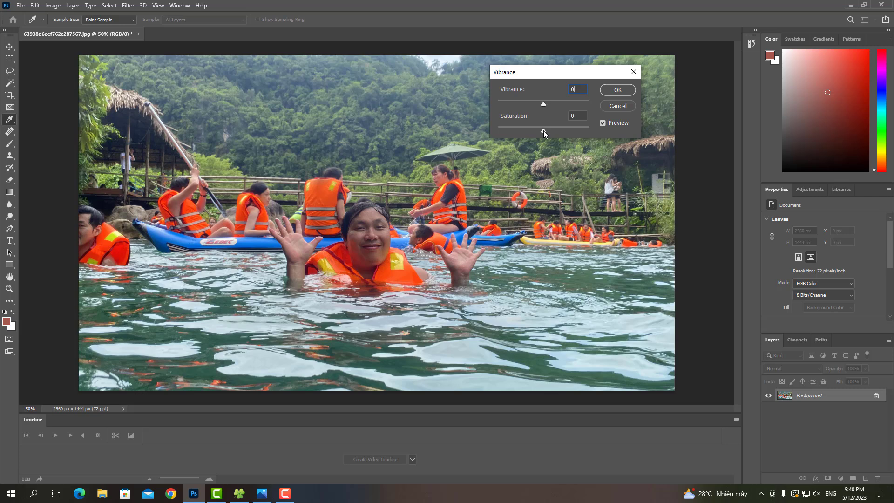
Preview Saturation at +100 and -100, then return it to about 0
mouse_move(543, 130)
mouse_down()
mouse_move(595, 133)
mouse_move(493, 129)
mouse_up()
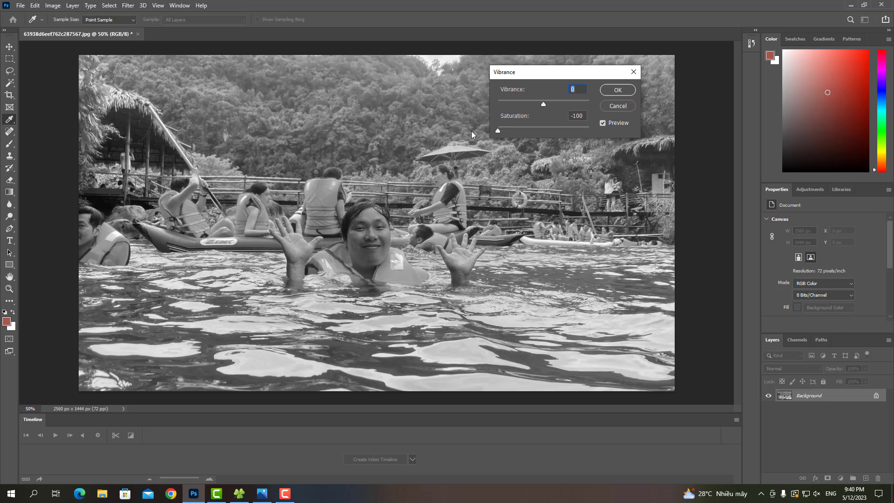
drag(498, 130, 543, 129)
click(570, 120)
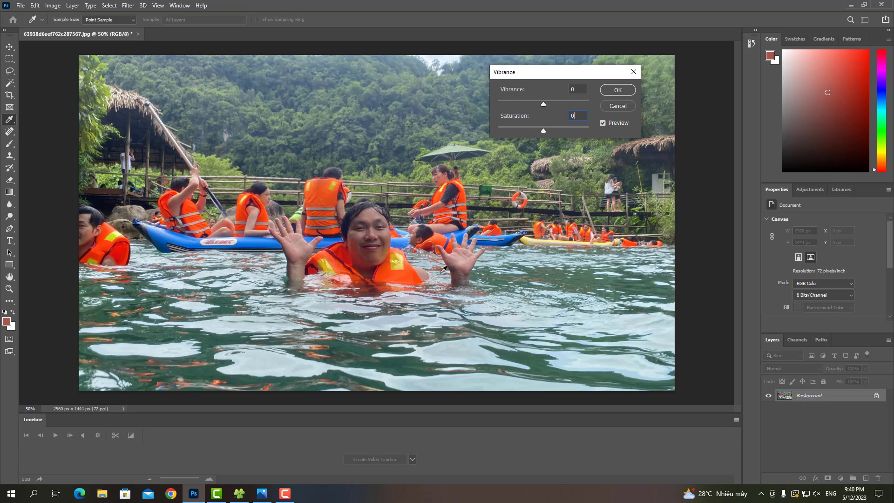
Cancel the Vibrance dialog without applying any change
drag(505, 76, 436, 77)
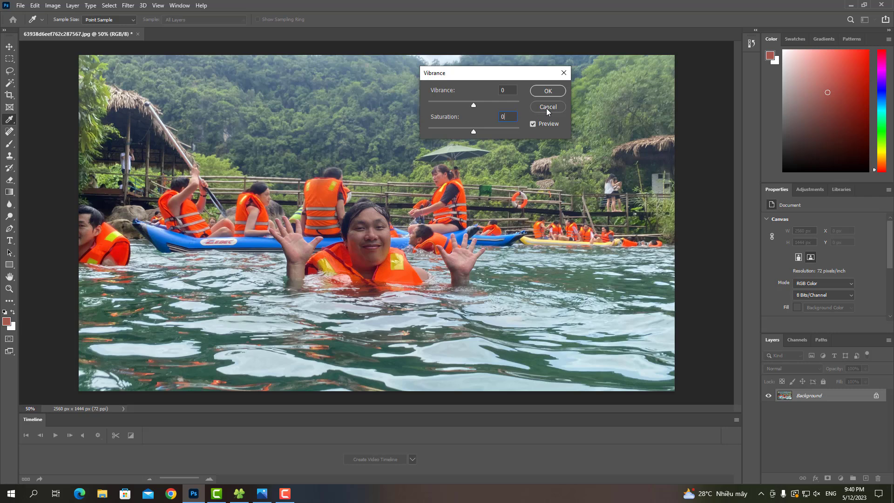
click(547, 108)
key(v)
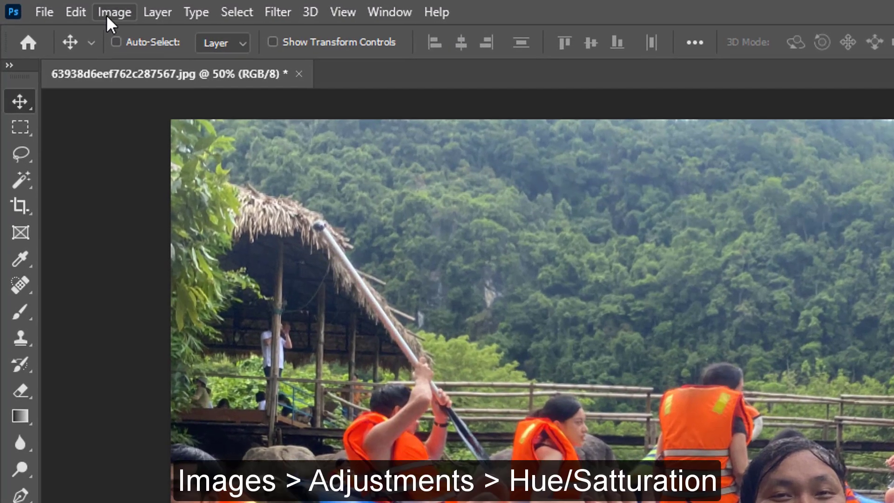
Open Image > Adjustments > Hue/Saturation and drag its dialog aside
click(106, 15)
mouse_move(146, 64)
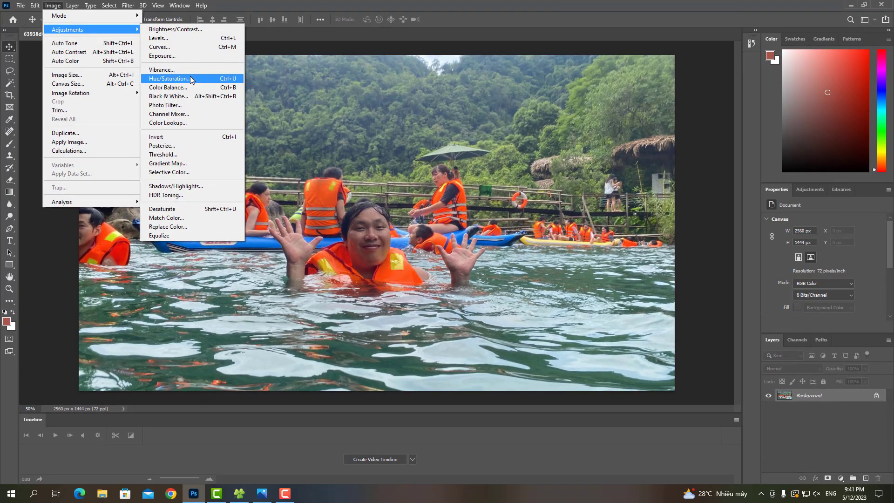
click(190, 78)
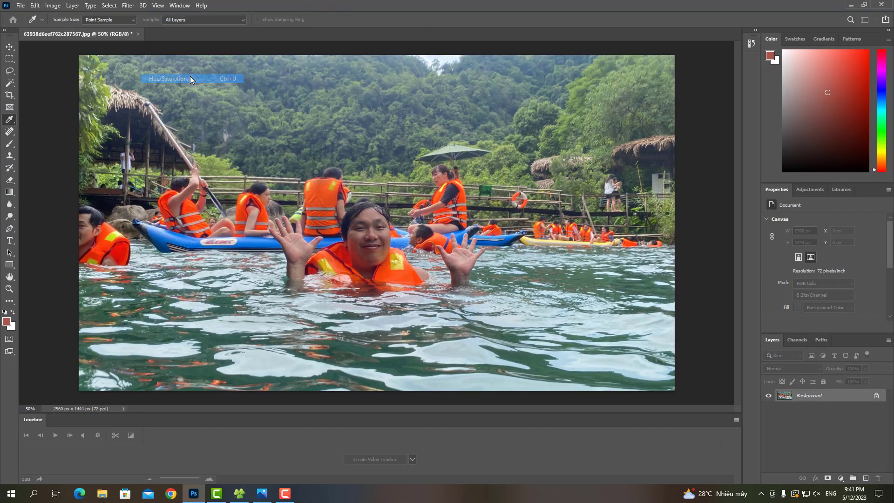
mouse_move(603, 85)
mouse_down()
mouse_move(542, 76)
mouse_move(539, 88)
mouse_up()
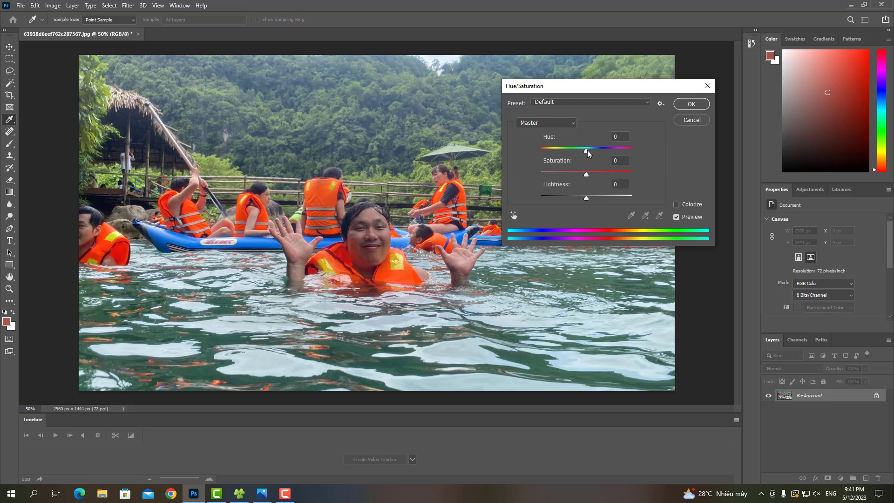
drag(586, 150, 605, 150)
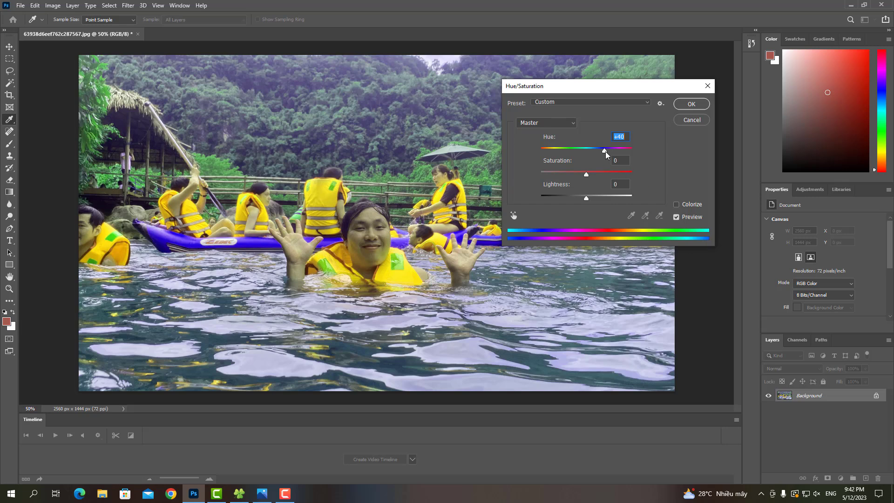
drag(604, 150, 637, 154)
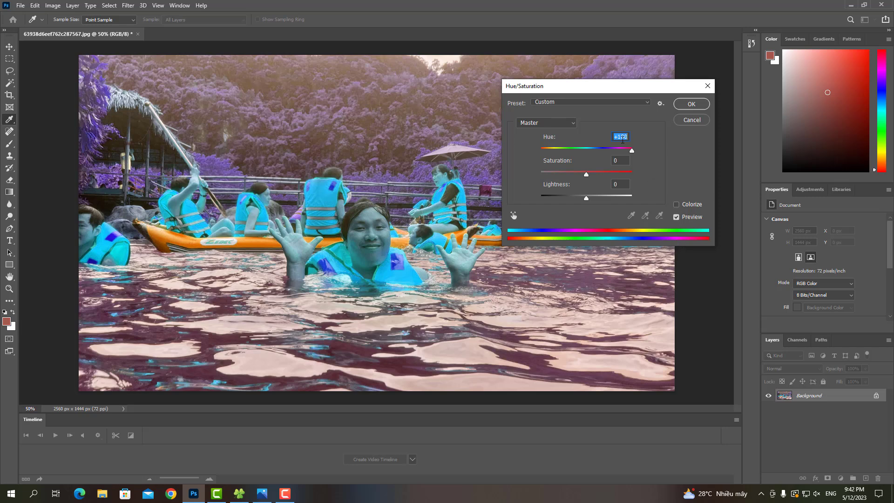
text(0)
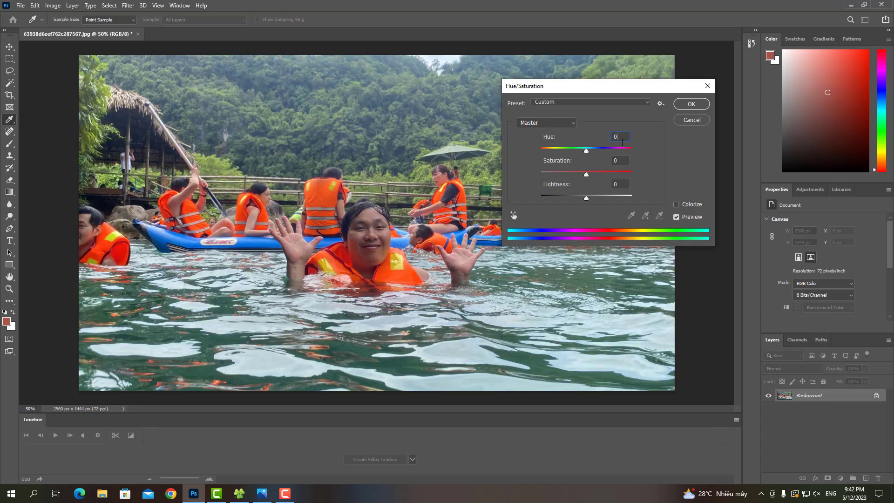
key(Return)
Try Saturation at +100, reset it to 0, then raise Lightness to wash out the photo
mouse_move(587, 175)
mouse_down()
mouse_move(642, 178)
mouse_move(499, 175)
mouse_move(619, 176)
mouse_move(543, 176)
mouse_move(609, 176)
mouse_move(599, 178)
mouse_up()
text(0)
click(677, 173)
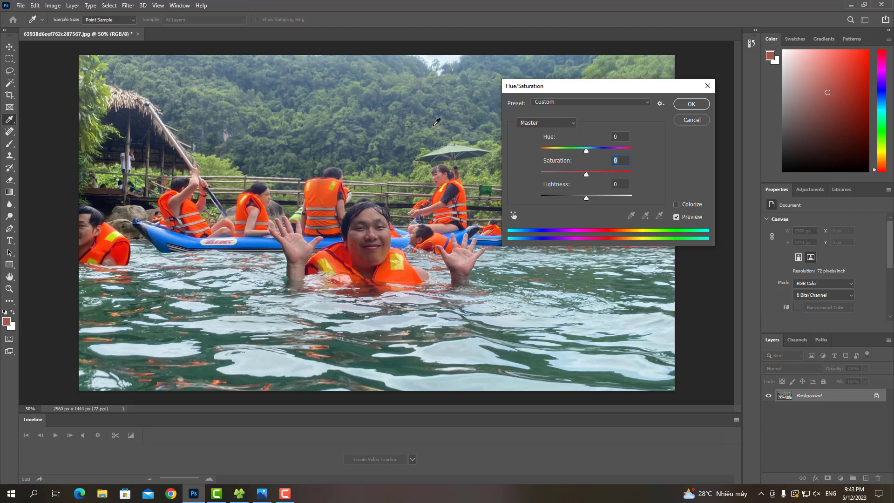
mouse_move(586, 197)
mouse_down()
mouse_move(623, 199)
mouse_move(546, 200)
mouse_move(618, 199)
mouse_move(551, 205)
mouse_move(587, 204)
mouse_up()
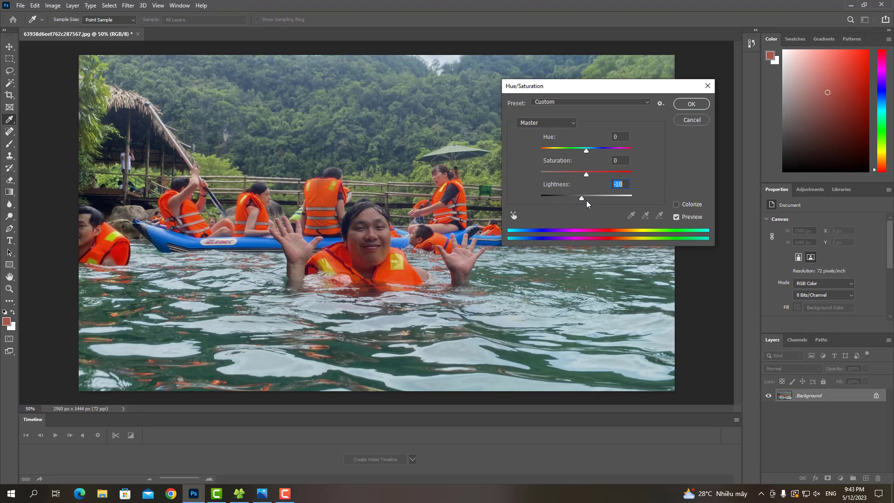
Set Lightness back to 0 and open the Master colour-range dropdown
text(0)
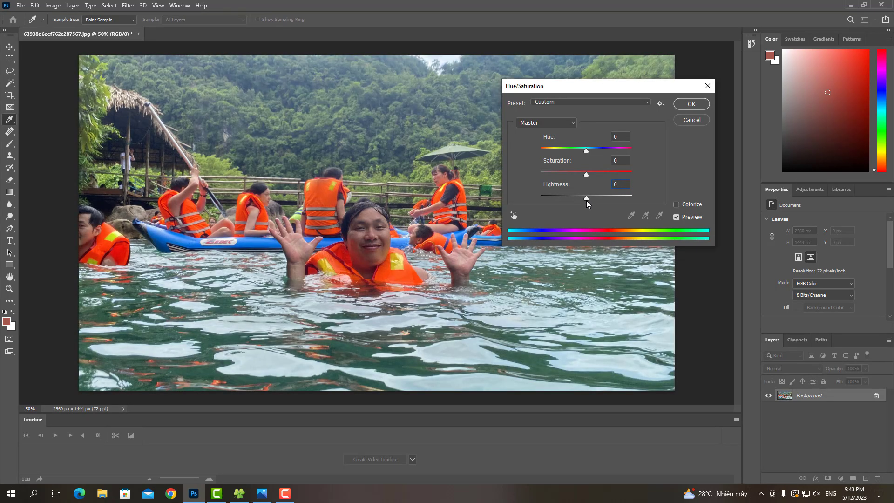
drag(598, 92, 557, 82)
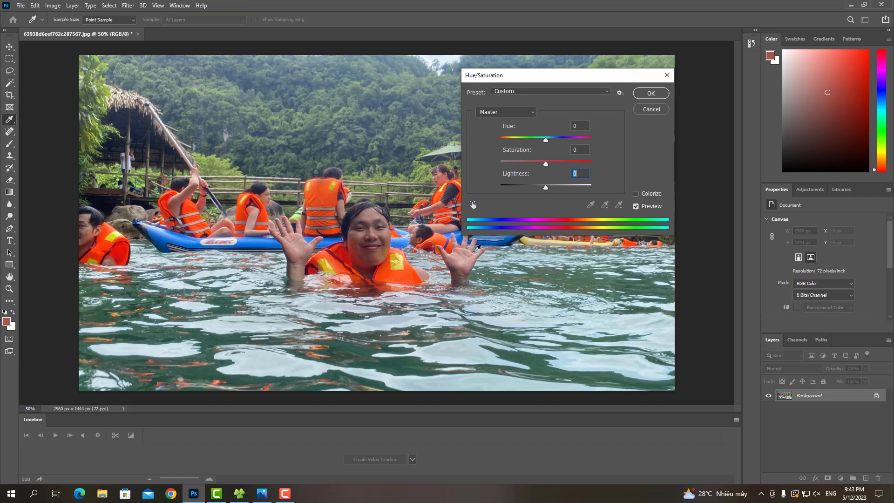
click(499, 112)
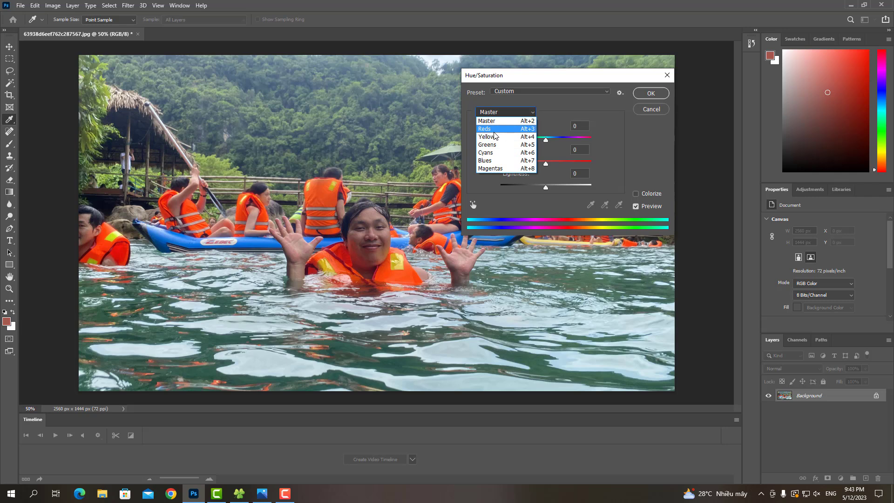
Target the Reds range and push its Saturation toward +100 to intensify the orange vests
click(524, 77)
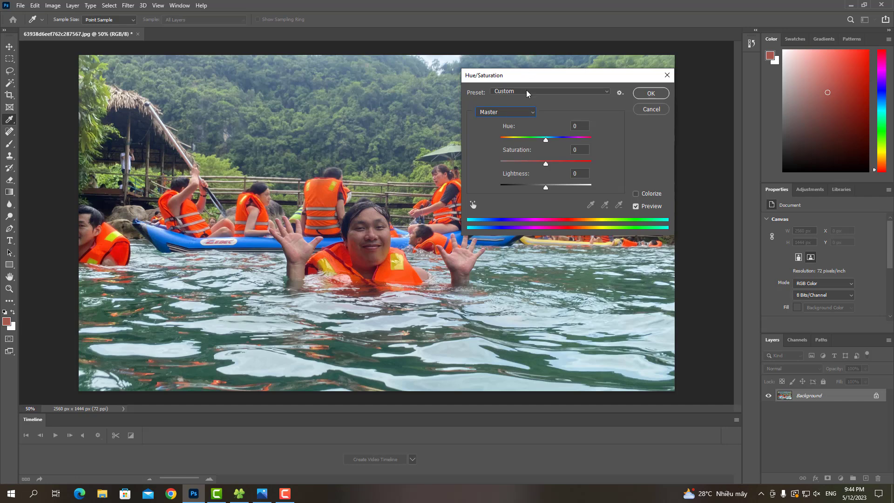
click(511, 116)
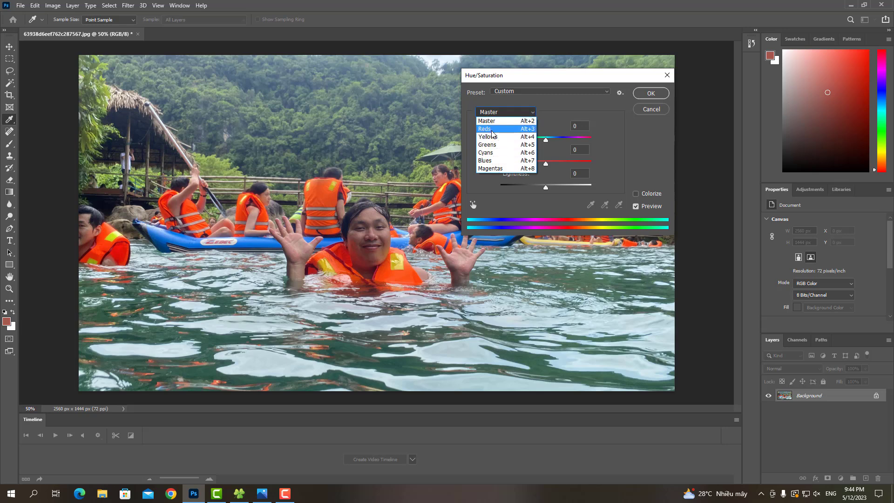
click(485, 129)
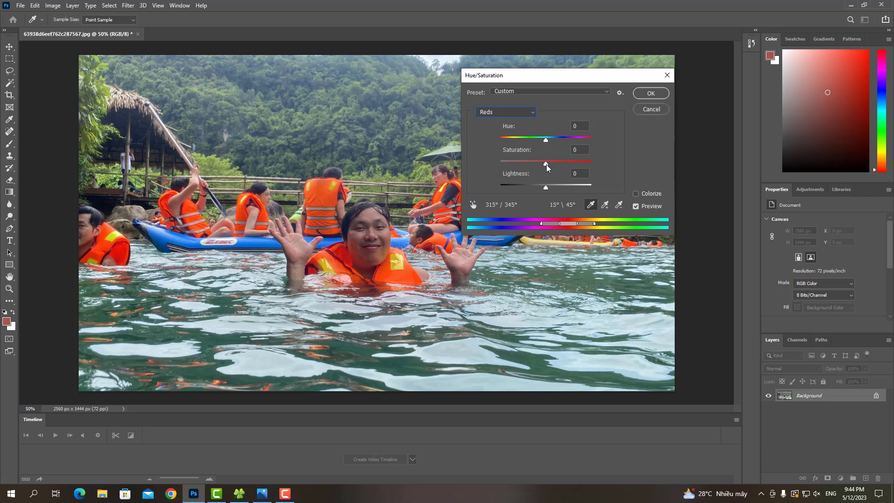
drag(548, 164, 551, 164)
mouse_move(548, 166)
mouse_down()
mouse_move(599, 175)
mouse_move(595, 163)
mouse_move(532, 161)
mouse_move(604, 161)
mouse_move(526, 161)
mouse_move(566, 161)
mouse_up()
Reset the value to 0, switch to Yellows and trial-darken their Lightness, keeping Yellows targeted
text(0)
click(508, 112)
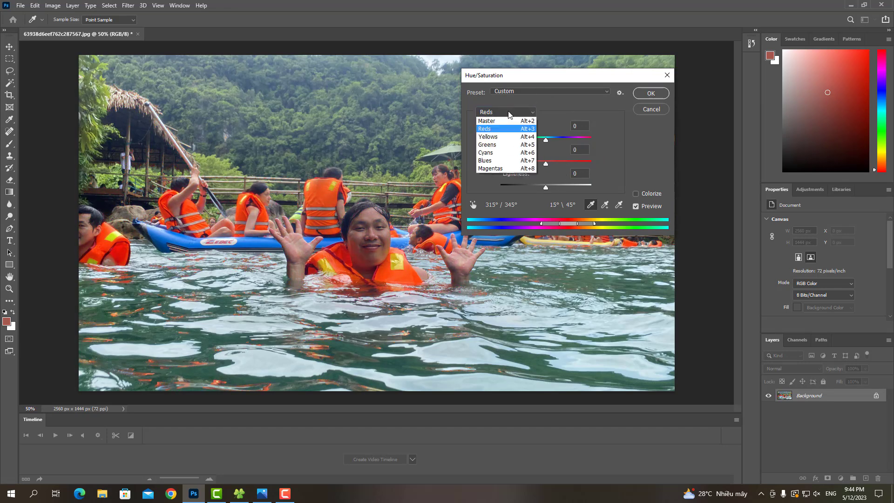
click(488, 137)
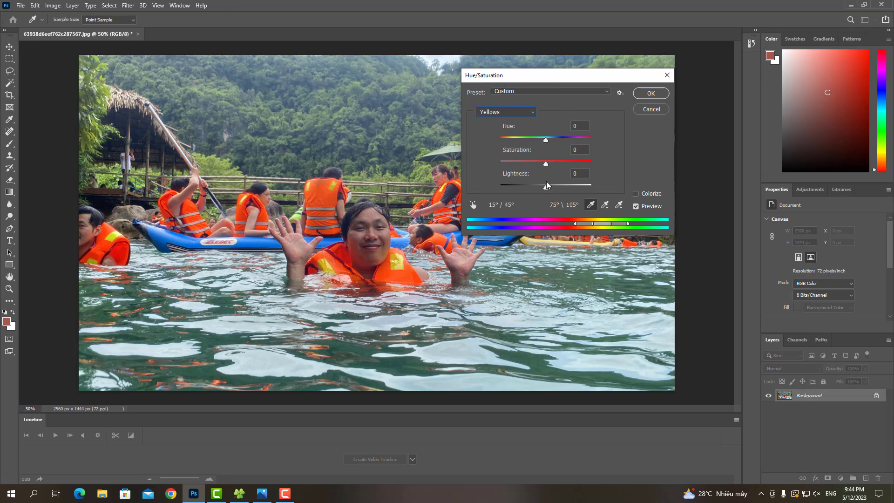
mouse_move(546, 185)
mouse_down()
mouse_move(500, 187)
mouse_move(607, 186)
mouse_move(545, 188)
mouse_up()
click(522, 113)
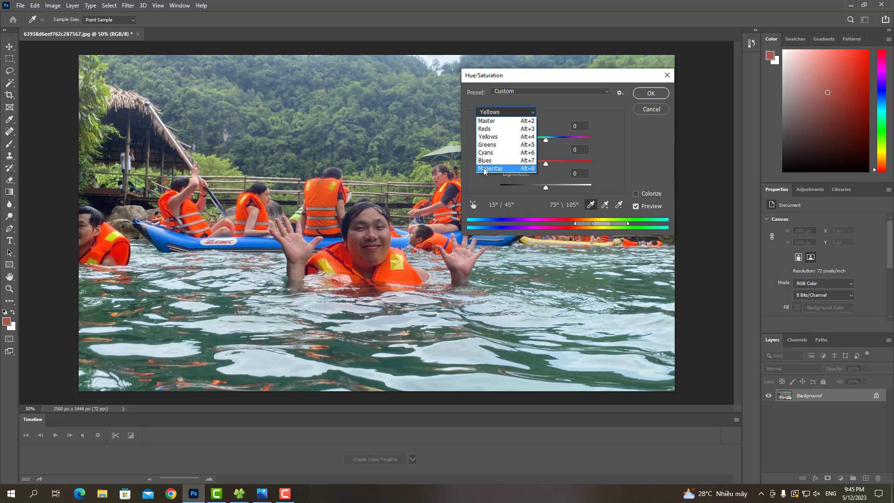
click(468, 143)
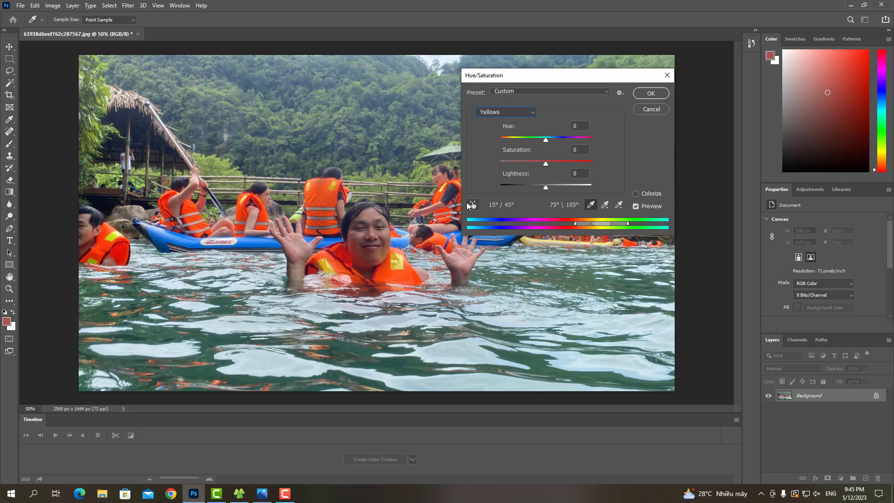
Switch the channel back to Master and enable the targeted-adjustment hand tool
click(507, 114)
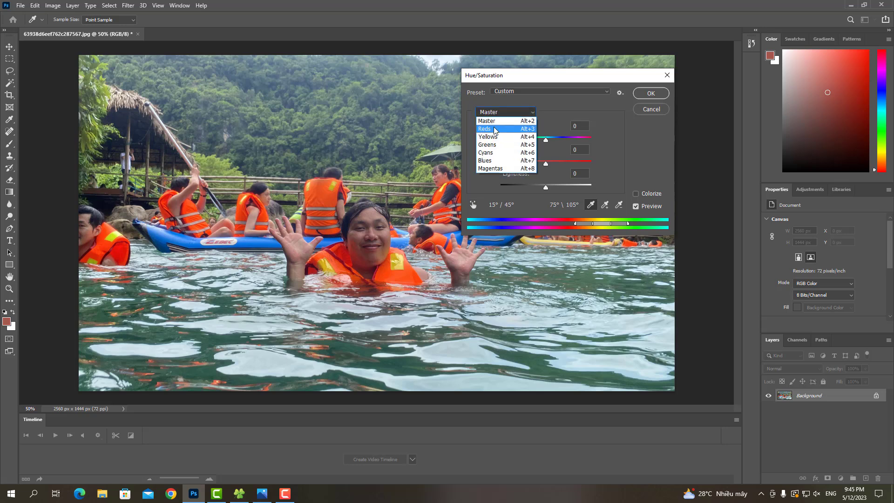
click(490, 112)
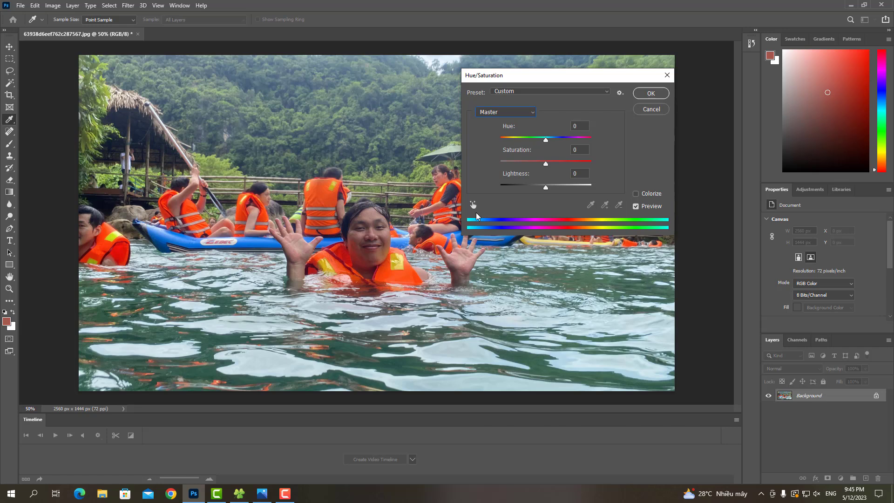
click(472, 205)
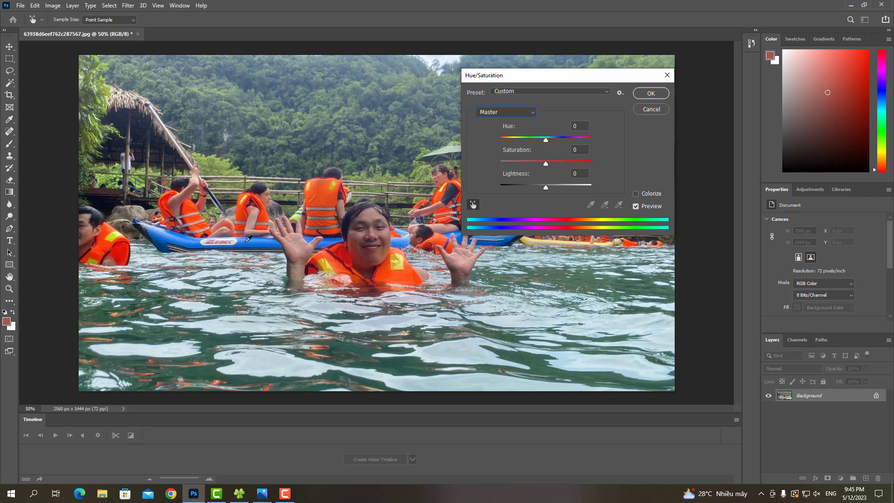
click(472, 204)
Sample the blue boat, drag to change Blues saturation, then reset it to 0
click(254, 240)
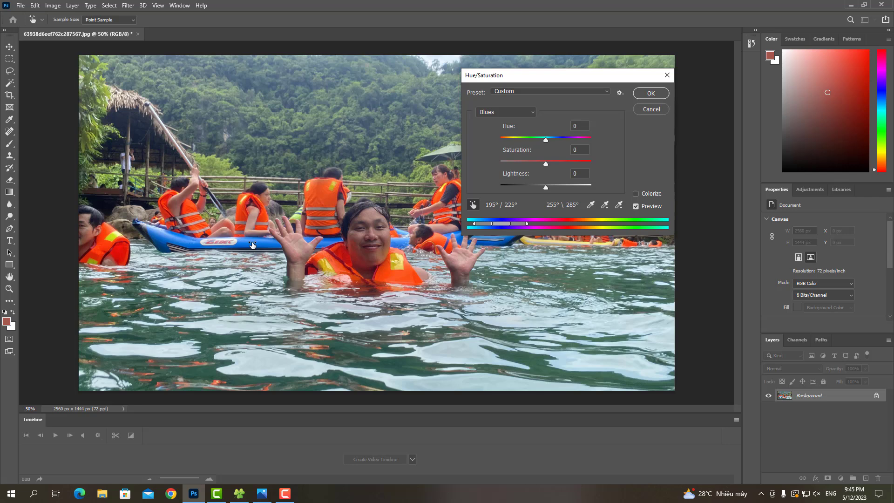
mouse_move(252, 244)
mouse_down()
mouse_move(283, 242)
mouse_move(221, 242)
mouse_move(329, 241)
mouse_move(208, 247)
mouse_up()
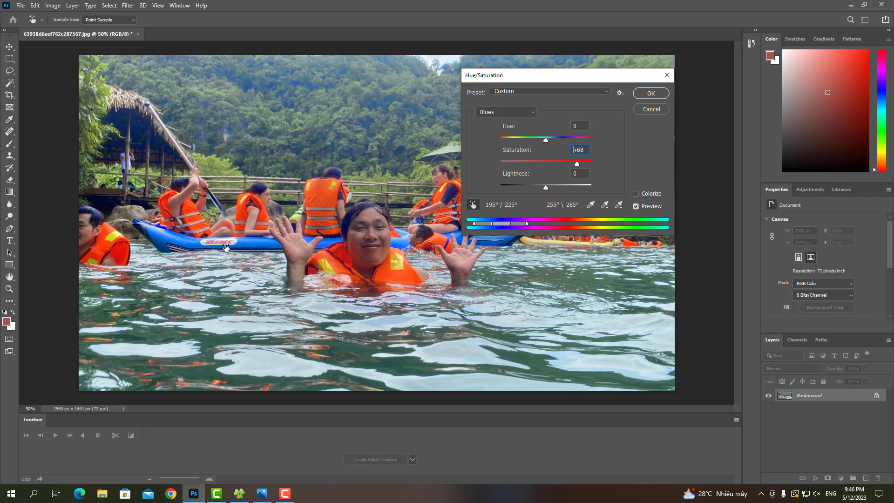
drag(209, 247, 191, 251)
drag(578, 154, 549, 150)
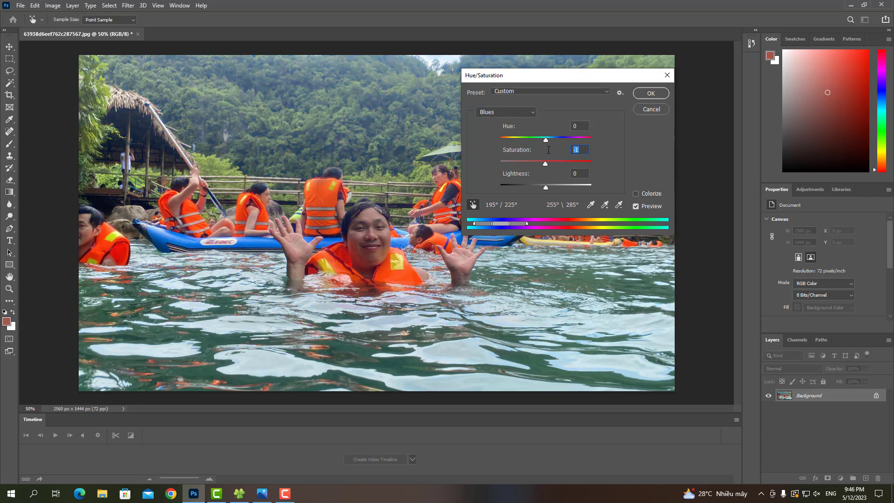
text(0)
Try boosting Reds saturation on the photo, then cancel Hue/Saturation
mouse_move(405, 276)
mouse_down()
mouse_move(474, 280)
mouse_move(378, 284)
mouse_move(389, 284)
mouse_up()
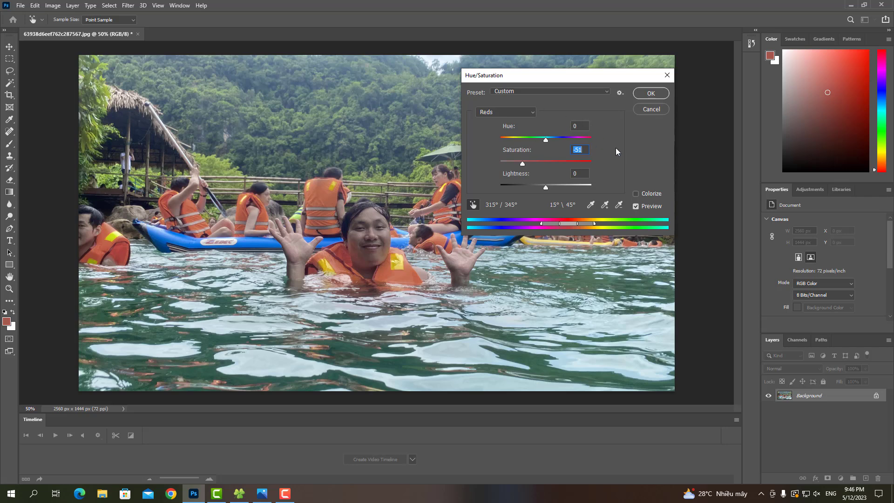
click(651, 109)
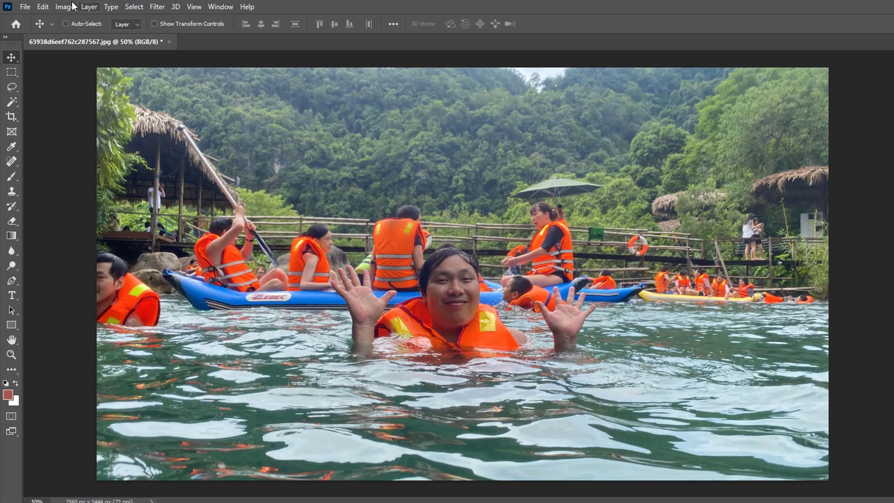
click(52, 5)
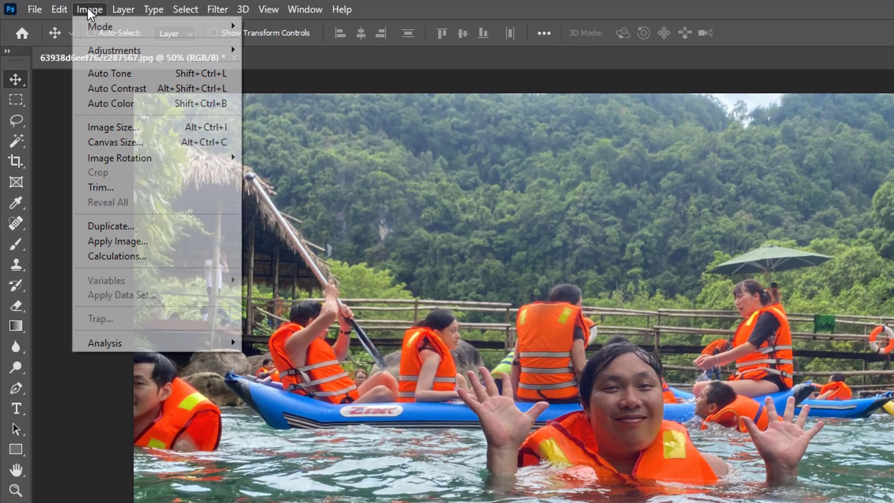
mouse_move(116, 50)
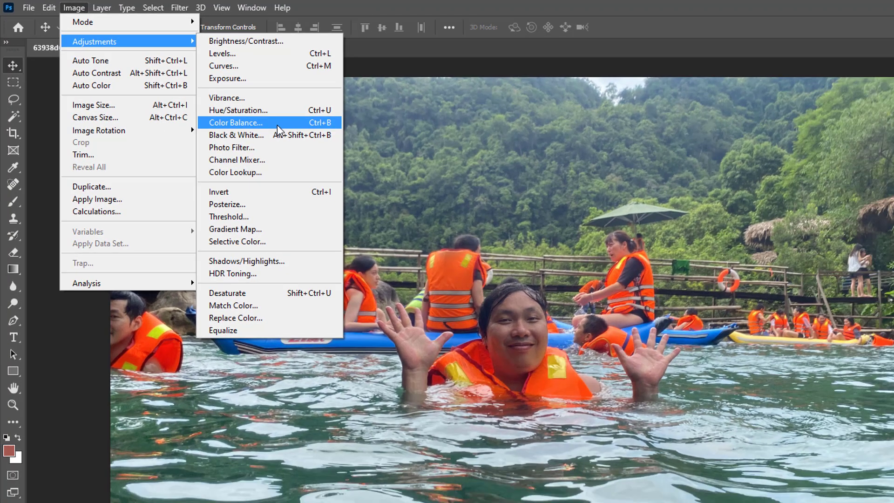
Open Color Balance and try each midtone slider, resetting Cyan-Red, Magenta-Green and Yellow-Blue to 0
click(338, 153)
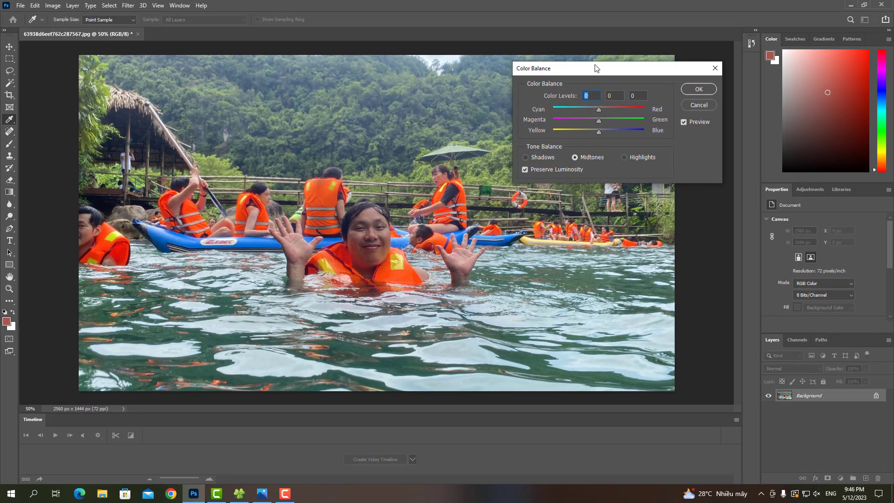
drag(595, 69, 539, 64)
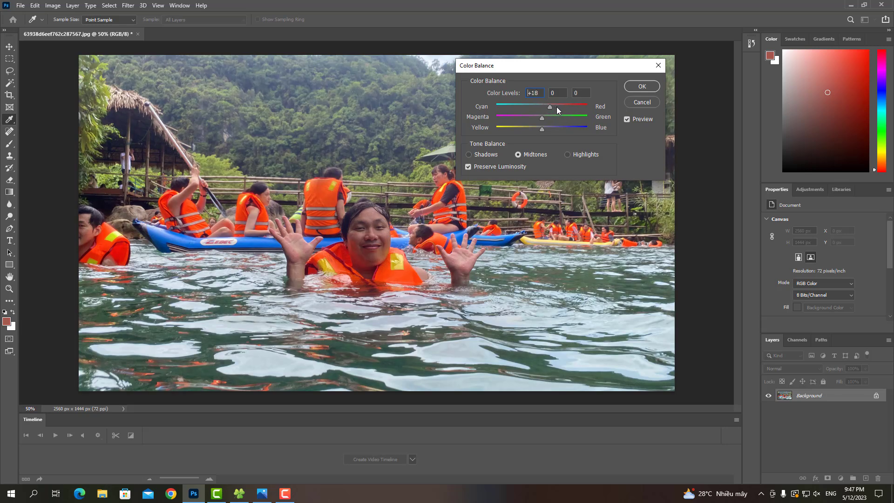
mouse_move(565, 109)
mouse_down()
mouse_move(584, 108)
mouse_move(483, 108)
mouse_up()
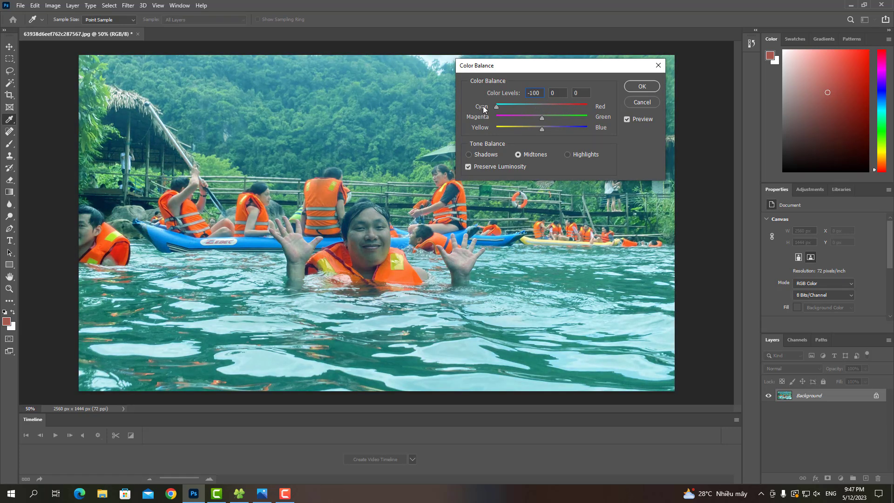
drag(489, 109, 541, 112)
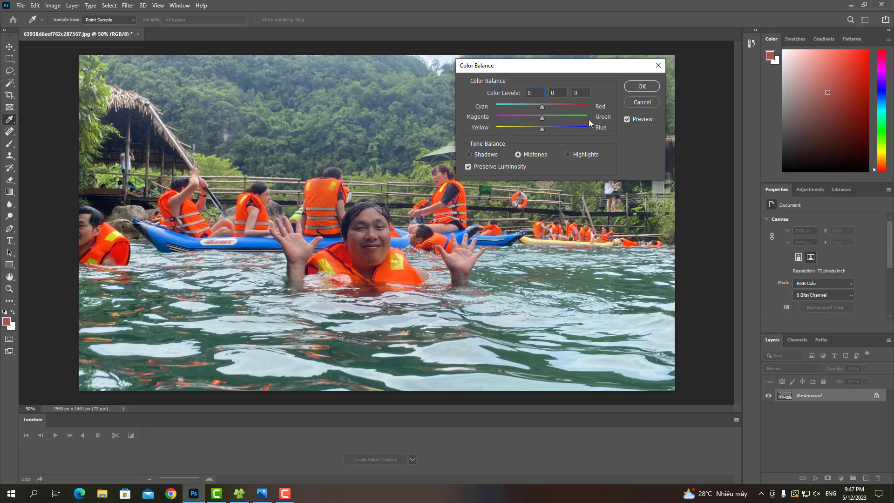
mouse_move(542, 117)
mouse_down()
mouse_move(496, 118)
mouse_move(568, 122)
mouse_move(501, 120)
mouse_move(567, 118)
mouse_move(530, 120)
mouse_move(541, 123)
mouse_up()
text(0)
drag(542, 129, 555, 134)
text(0)
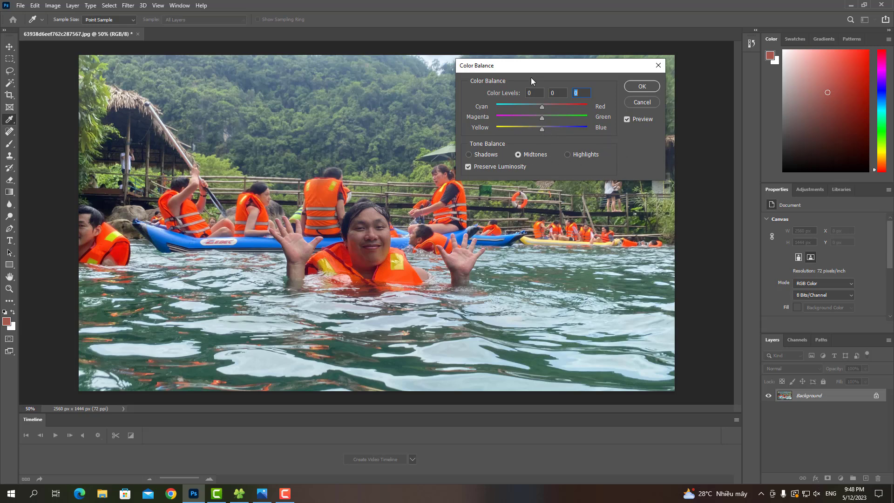
drag(531, 66, 550, 67)
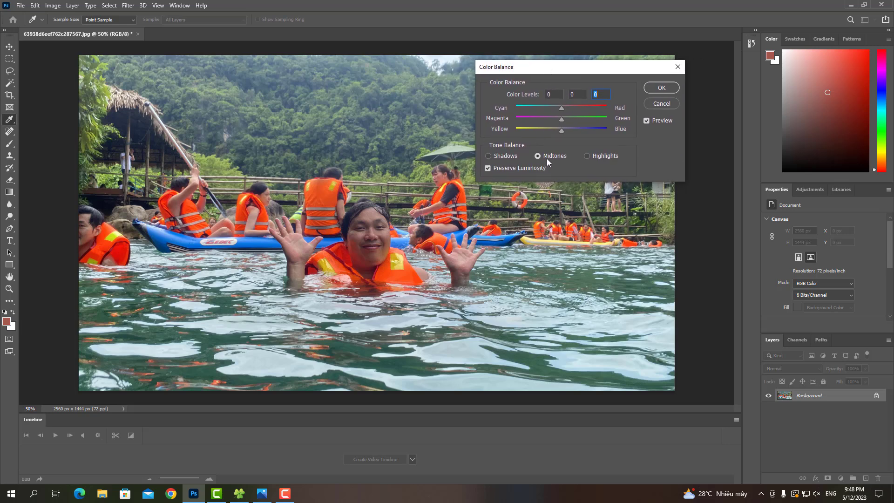
Preview a red tint in the shadows, then reset their Cyan-Red level to 0
click(505, 159)
drag(562, 107, 594, 106)
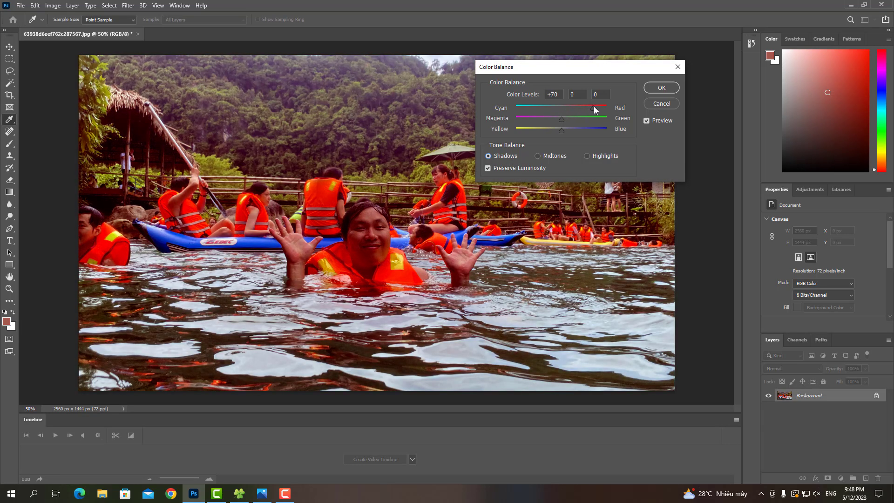
drag(594, 108, 597, 109)
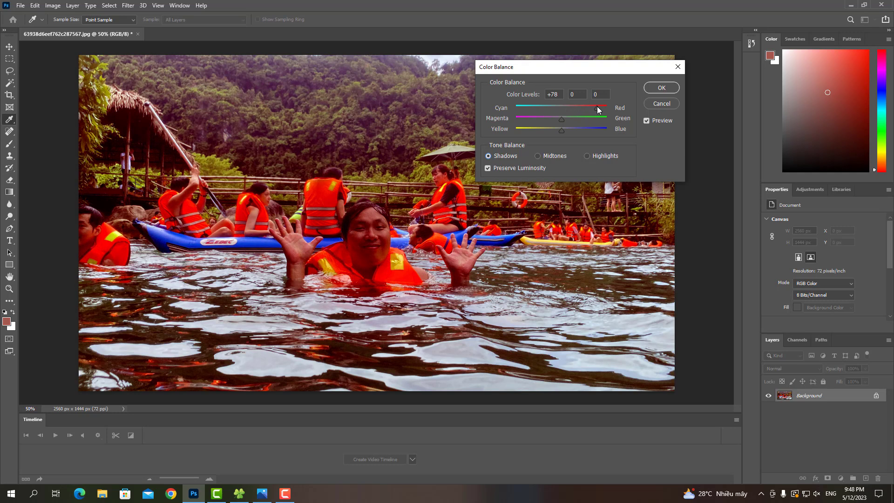
key(Tab)
text(0)
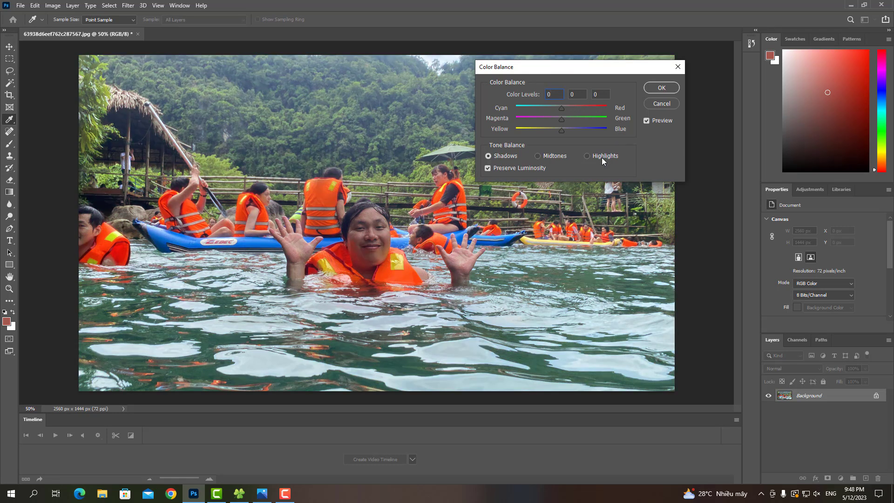
Preview a full red tint in the highlights, then reset their Cyan-Red level to 0
click(602, 161)
drag(562, 109, 597, 108)
drag(624, 109, 633, 105)
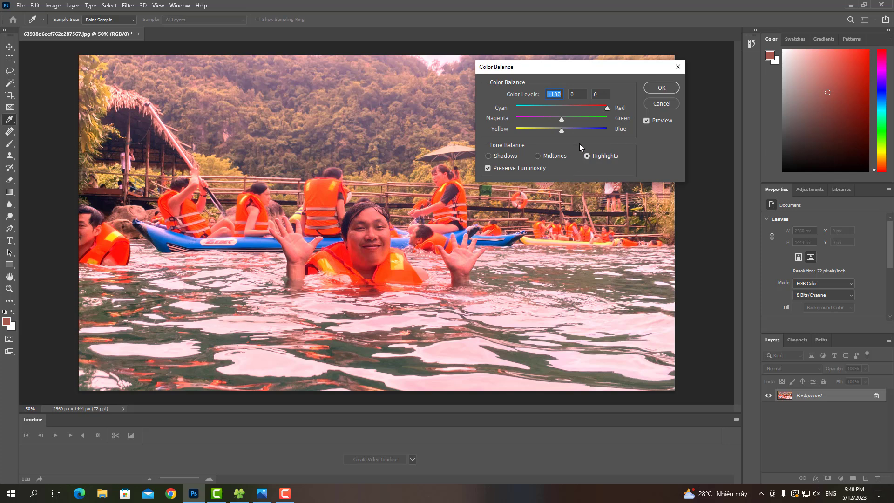
text(0)
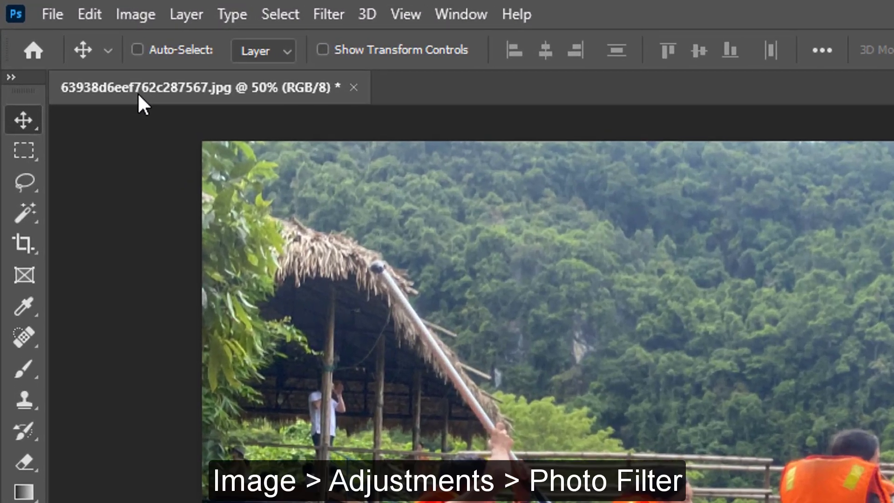
Open Image > Adjustments > Photo Filter and show its list of preset filters
click(140, 13)
mouse_move(172, 76)
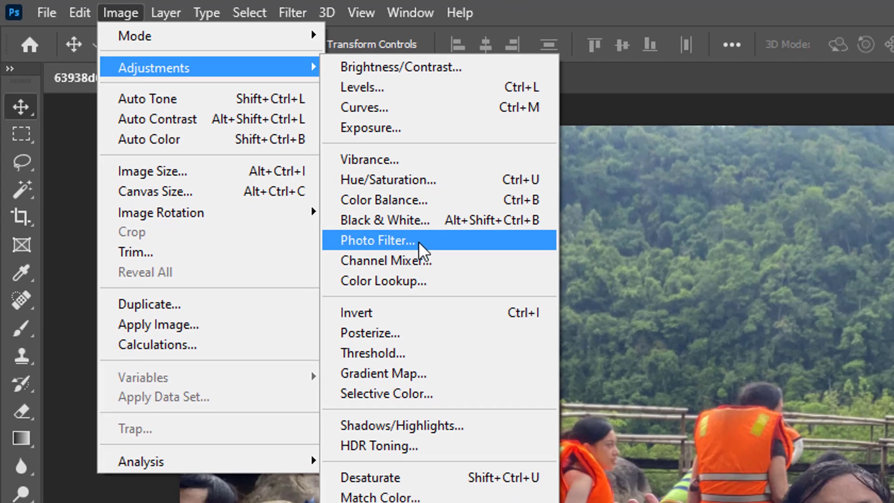
click(474, 274)
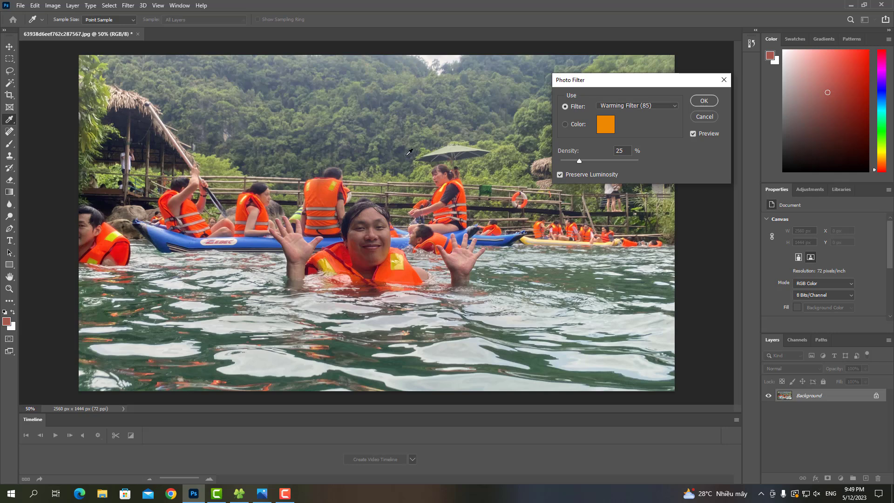
click(618, 107)
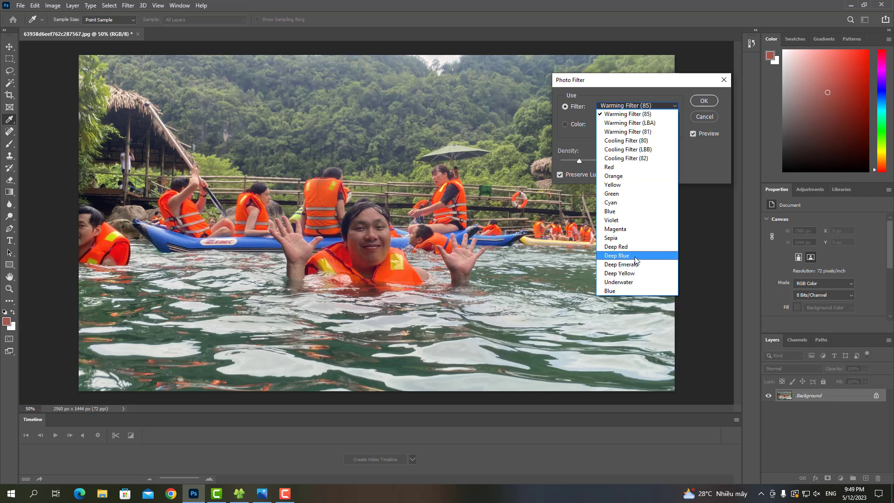
Keep Warming Filter (85) and push its density toward full strength
click(632, 115)
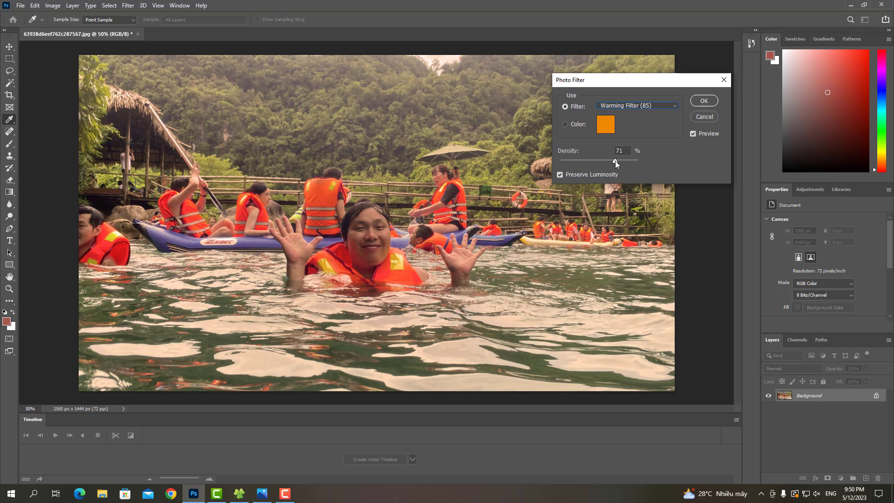
mouse_move(615, 160)
mouse_down()
mouse_move(645, 159)
mouse_move(582, 163)
mouse_up()
drag(605, 163, 608, 160)
drag(626, 161, 636, 161)
Switch to Cooling Filter (80) and adjust its density, ending around 86%
click(627, 106)
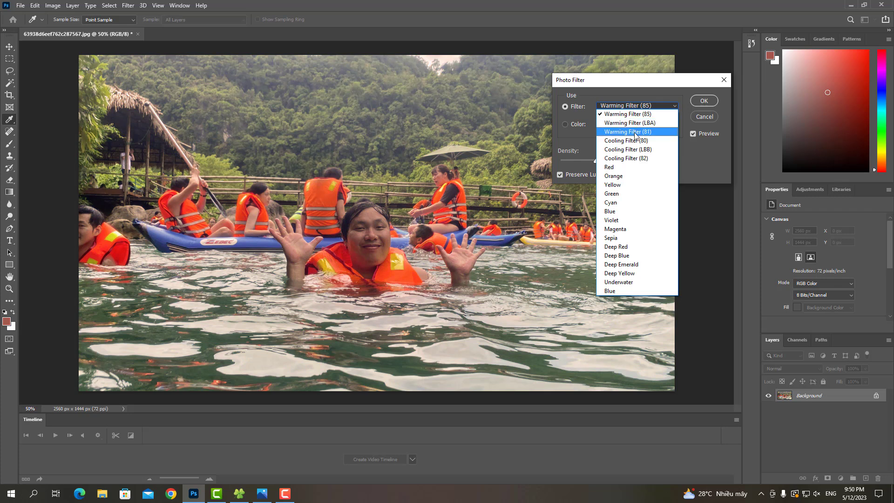
click(634, 142)
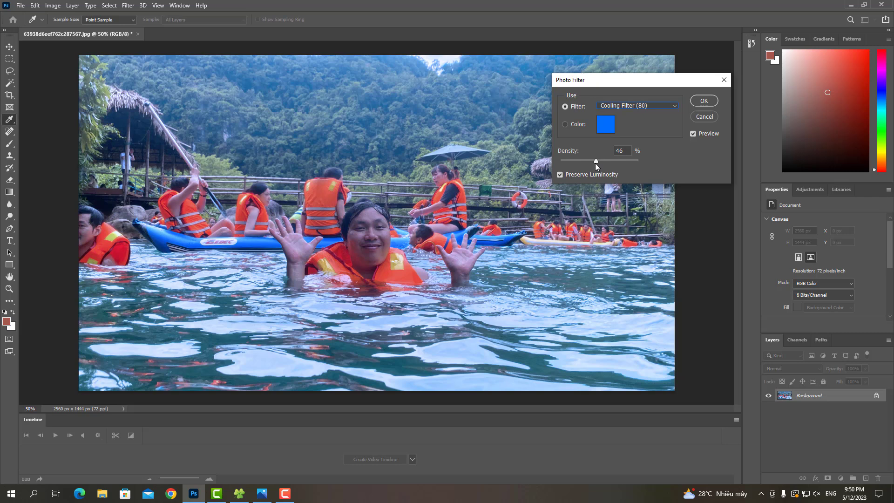
drag(595, 163, 578, 162)
mouse_move(623, 163)
mouse_down()
mouse_move(643, 161)
mouse_move(550, 164)
mouse_up()
drag(615, 159, 612, 158)
drag(624, 161, 585, 164)
Preview the Warming Filter (LBA), Red, Orange and Green presets on the photo
click(624, 103)
click(626, 123)
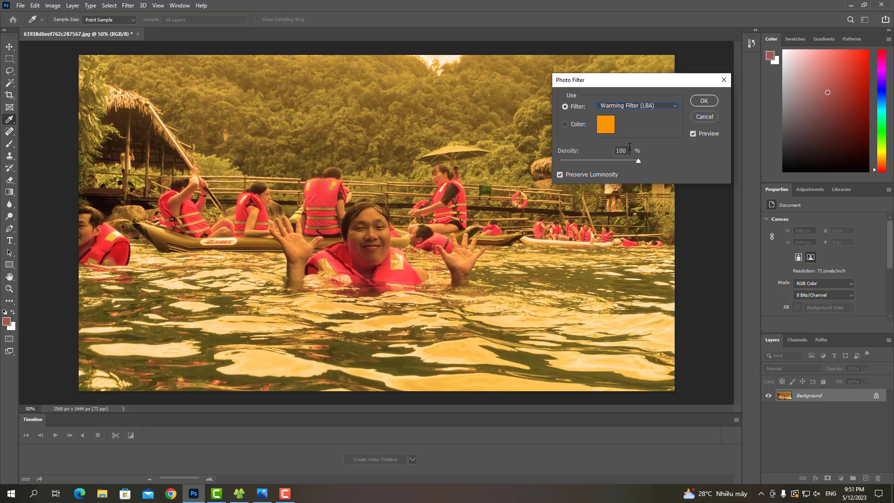
click(632, 105)
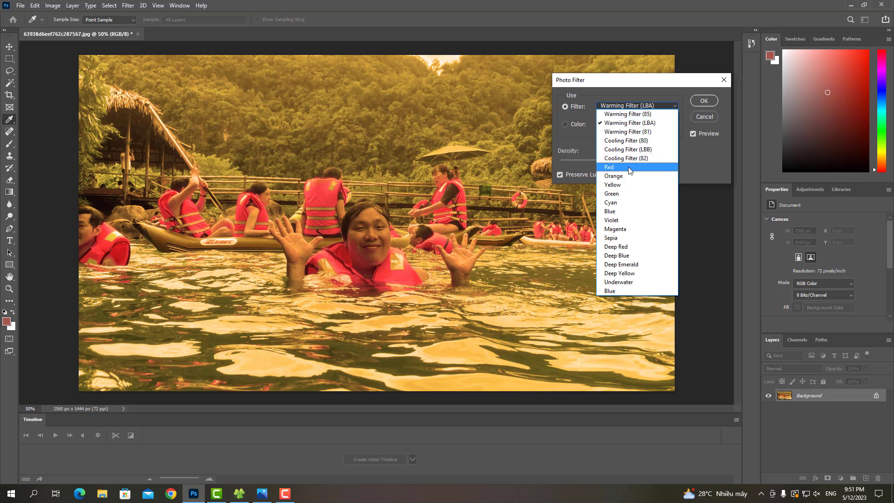
click(628, 171)
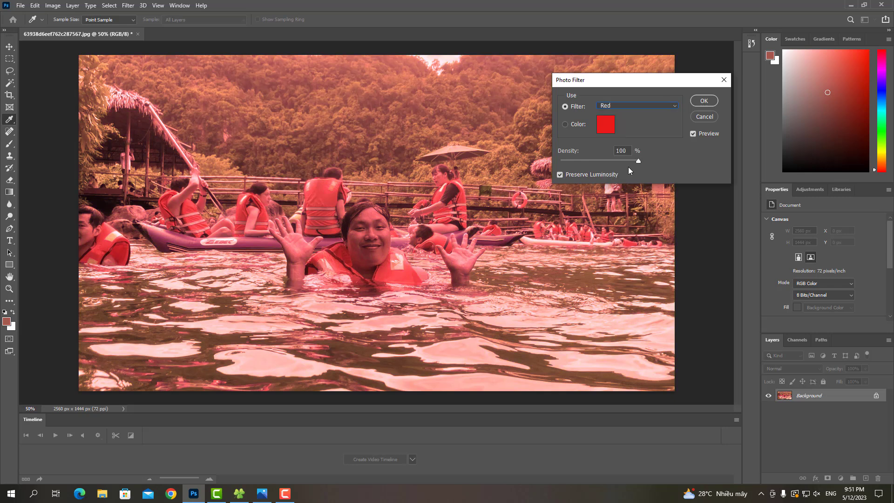
click(612, 106)
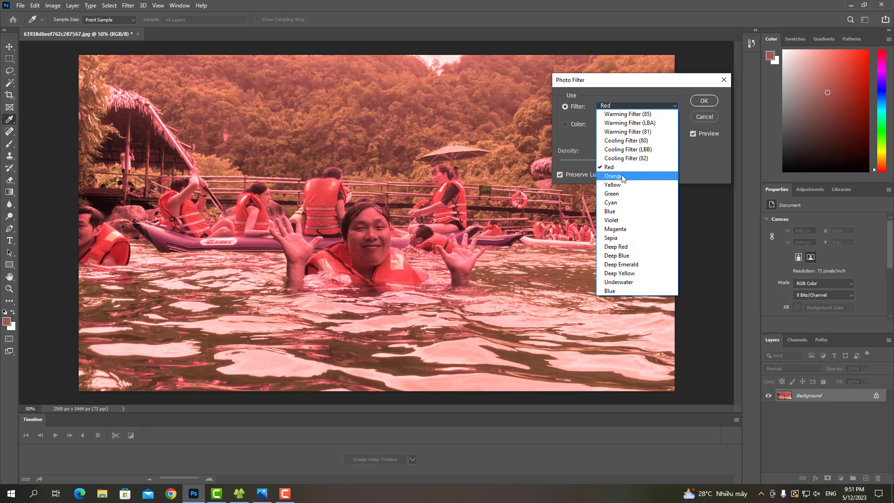
click(622, 175)
click(624, 110)
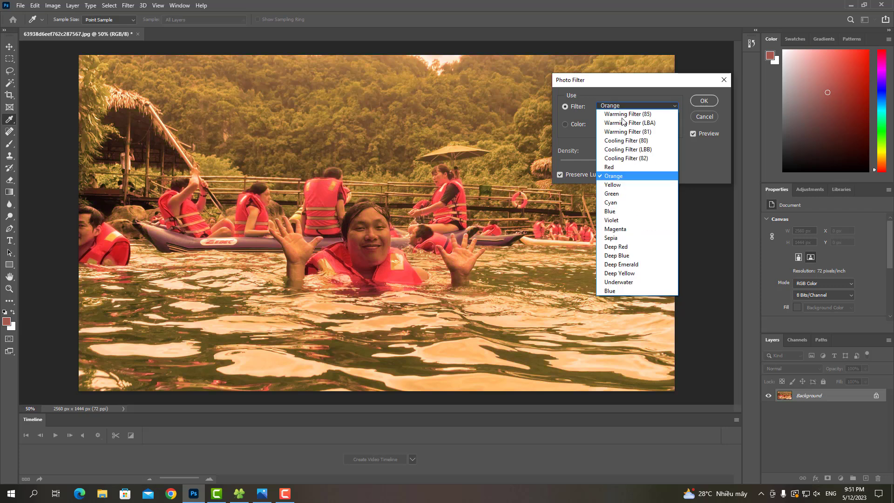
click(621, 192)
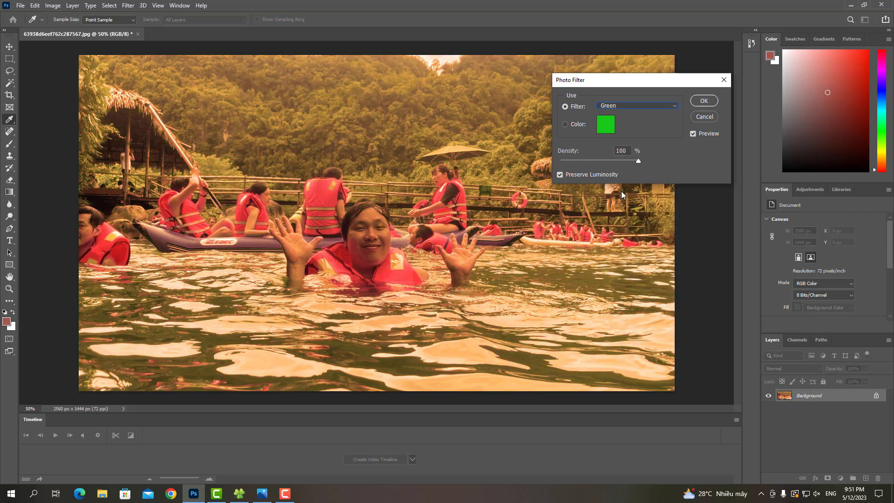
Try Deep Blue, then settle on Deep Red at 76% density
click(624, 110)
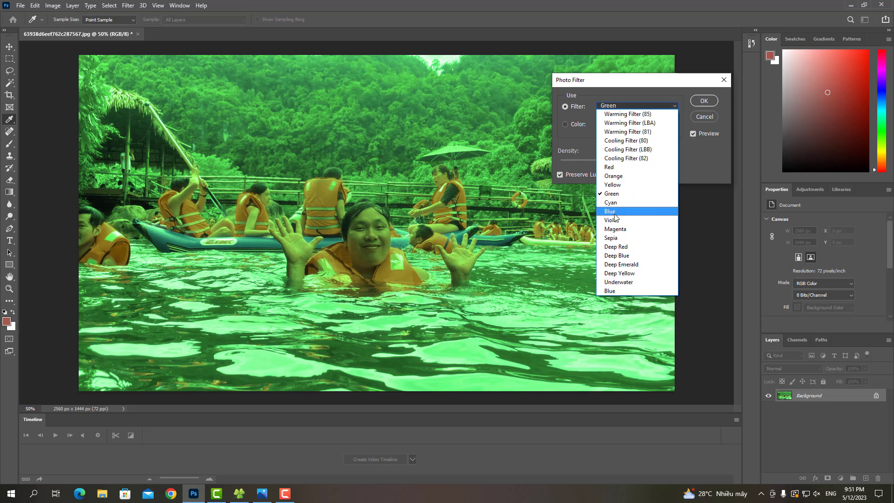
click(617, 255)
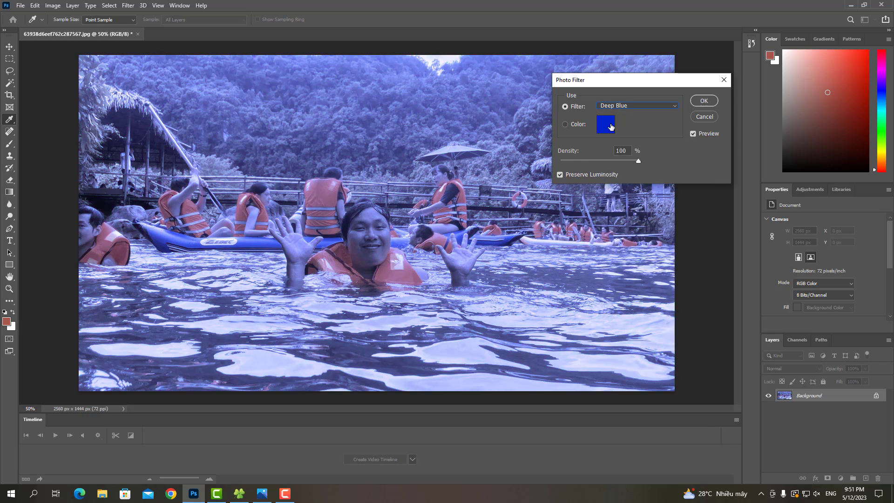
click(607, 106)
click(615, 246)
drag(576, 163, 600, 161)
drag(569, 82, 442, 89)
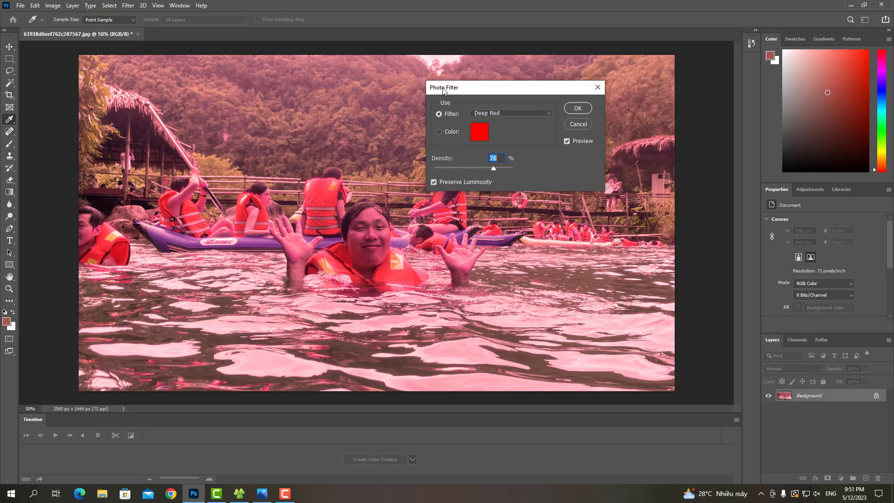
Toggle between custom Color and preset Filter modes without changing the preset
click(439, 132)
click(439, 114)
click(504, 113)
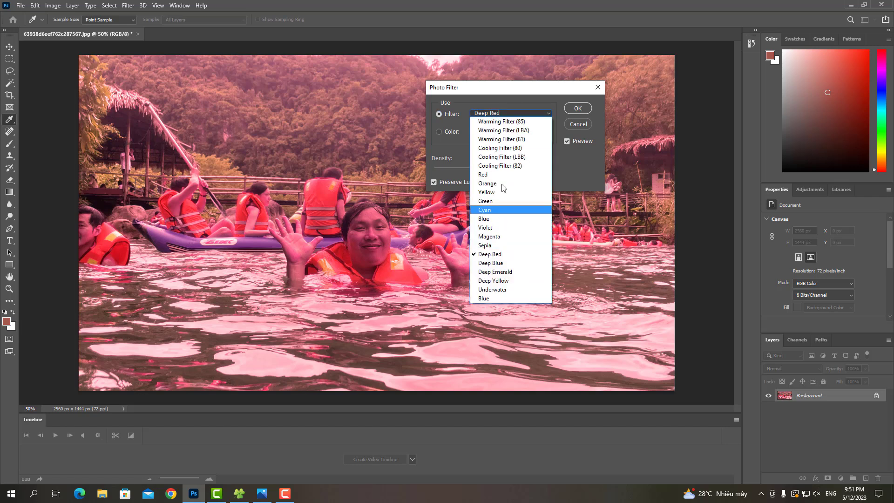
click(454, 133)
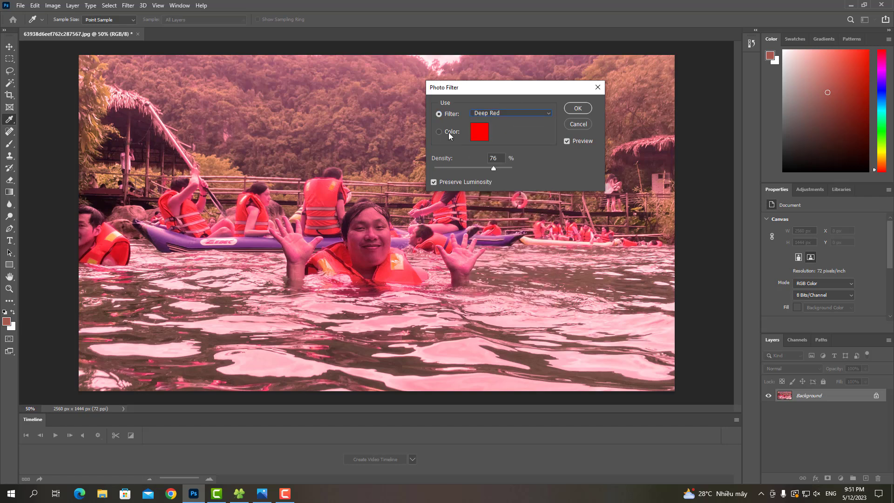
Set a custom yellow filter colour in the Color Picker
click(450, 132)
click(481, 134)
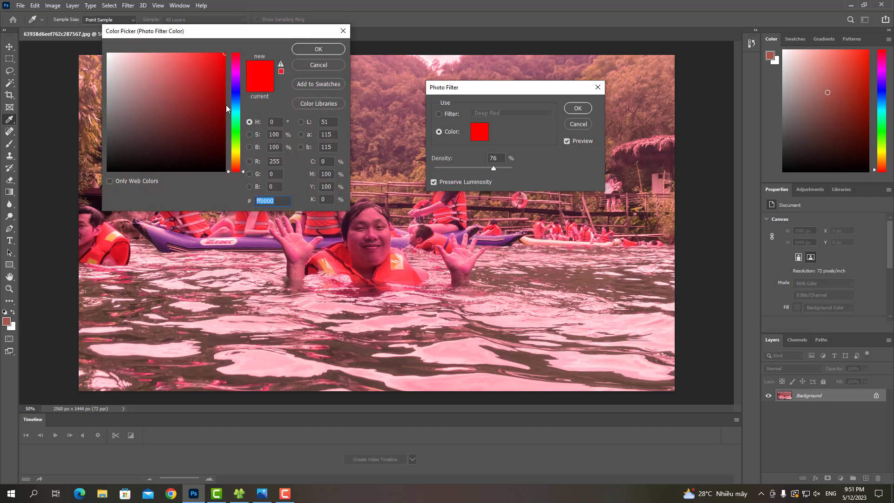
drag(236, 100, 235, 152)
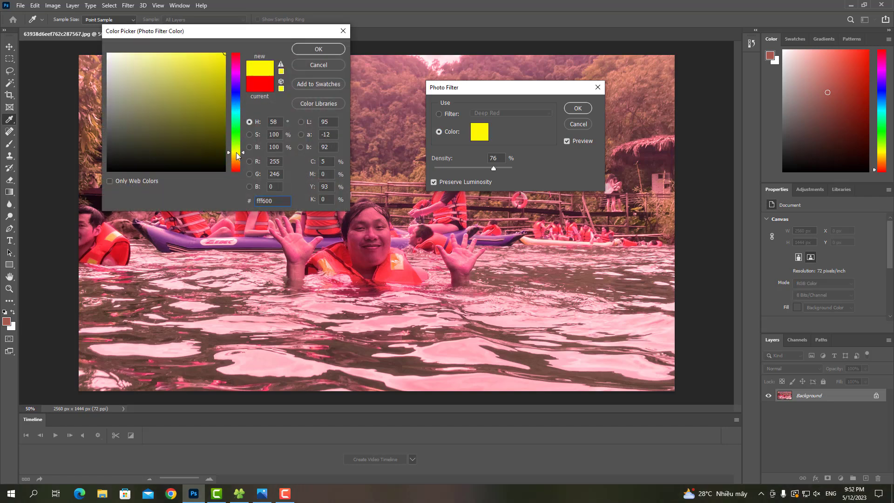
click(214, 69)
drag(213, 70, 188, 73)
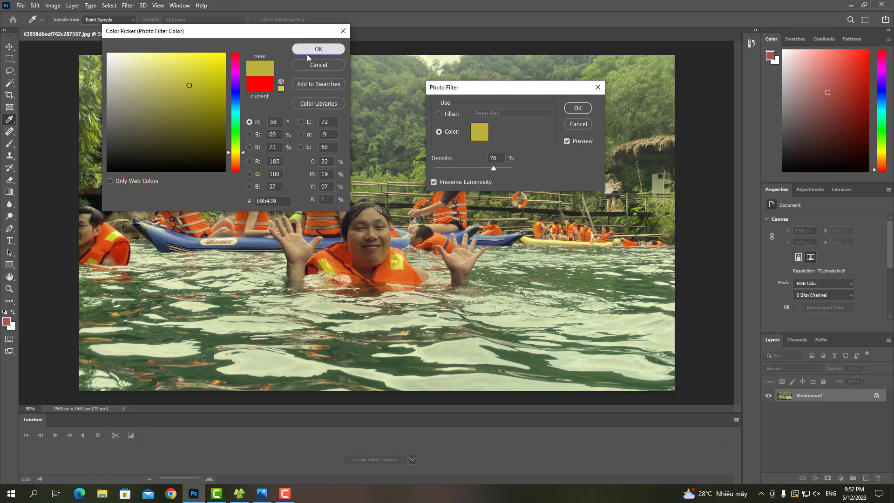
click(306, 52)
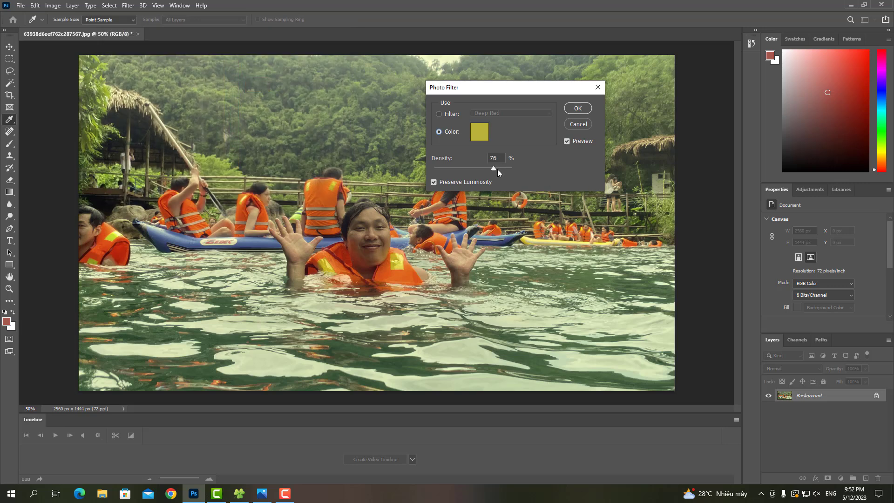
Raise density to 100%, preview a red colour, then cancel the Photo Filter
click(512, 169)
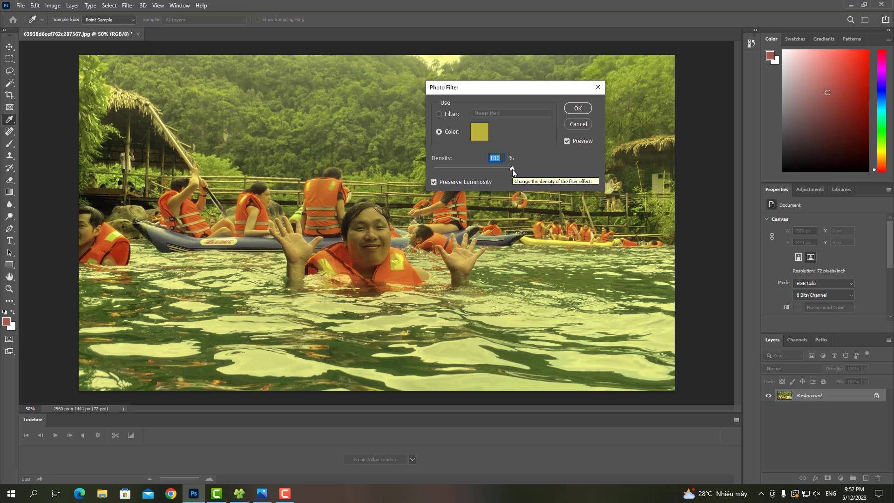
drag(484, 89, 566, 82)
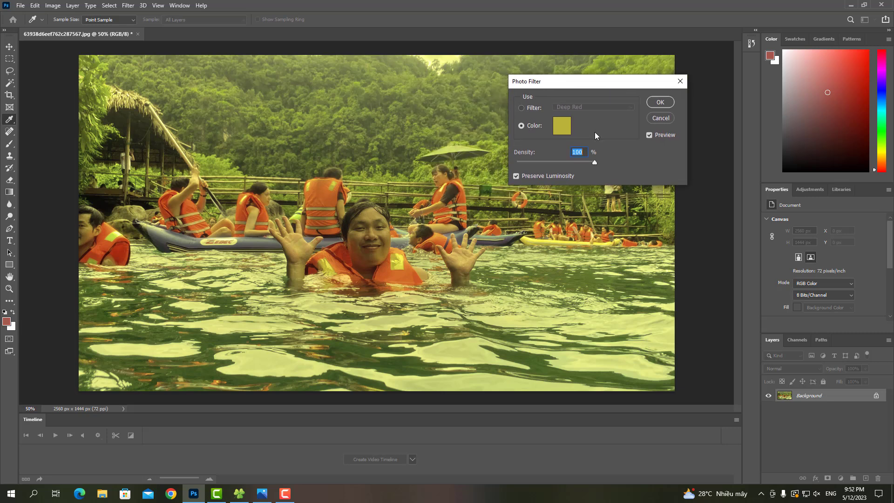
click(564, 126)
mouse_move(234, 159)
mouse_down()
mouse_move(236, 176)
mouse_move(239, 168)
mouse_up()
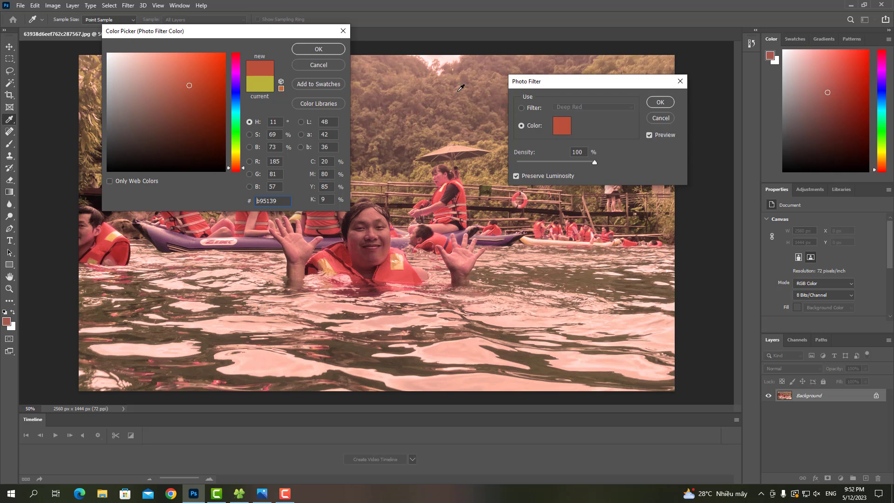
key(Escape)
click(657, 119)
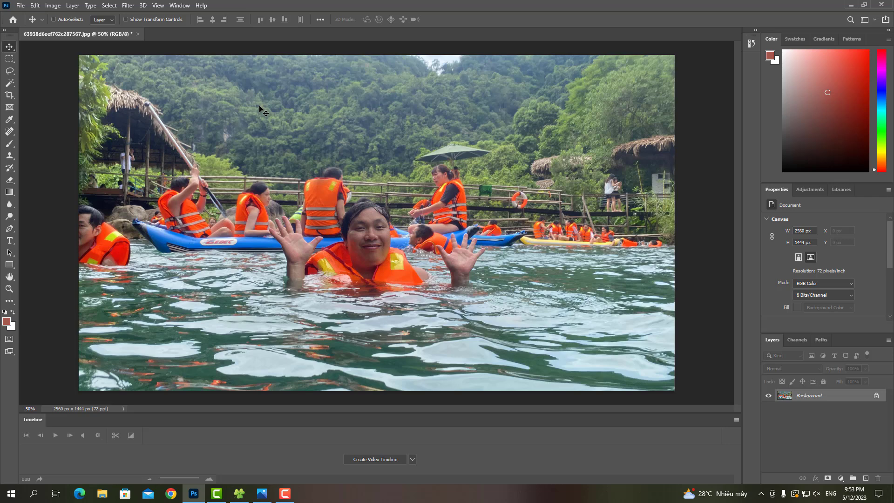
Open the Image > Adjustments list, dismiss it, and bring it up again
click(53, 5)
mouse_move(68, 30)
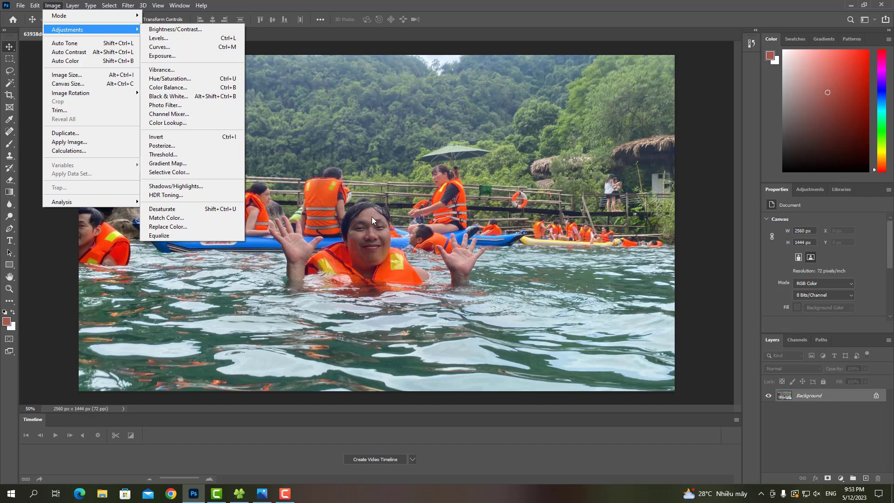
click(437, 5)
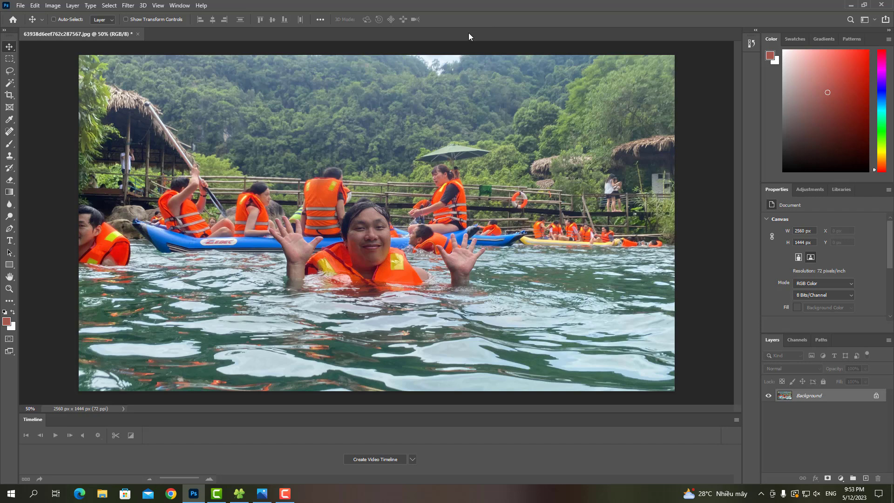
click(53, 6)
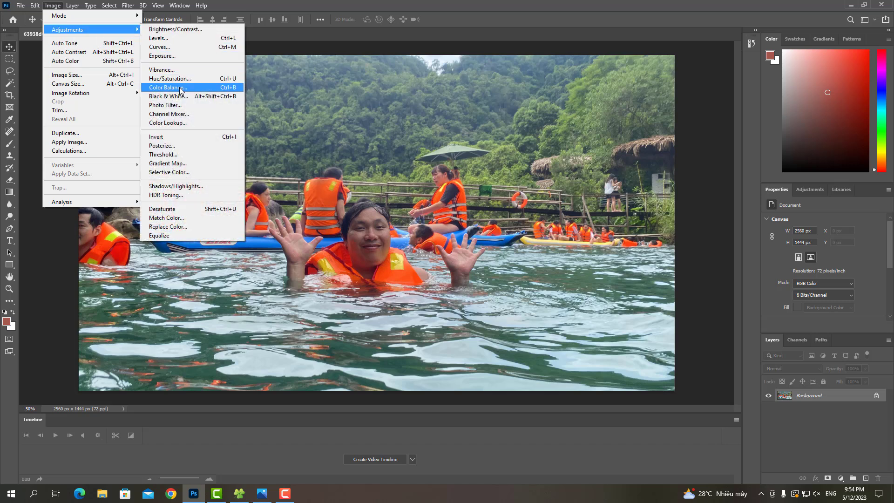
Open Color Balance and cancel it, then open and close the Image menu without choosing
click(168, 87)
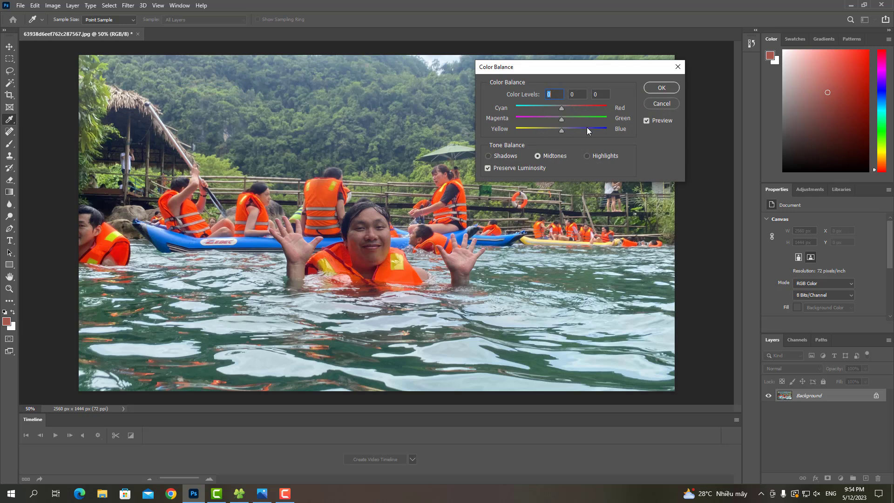
click(661, 104)
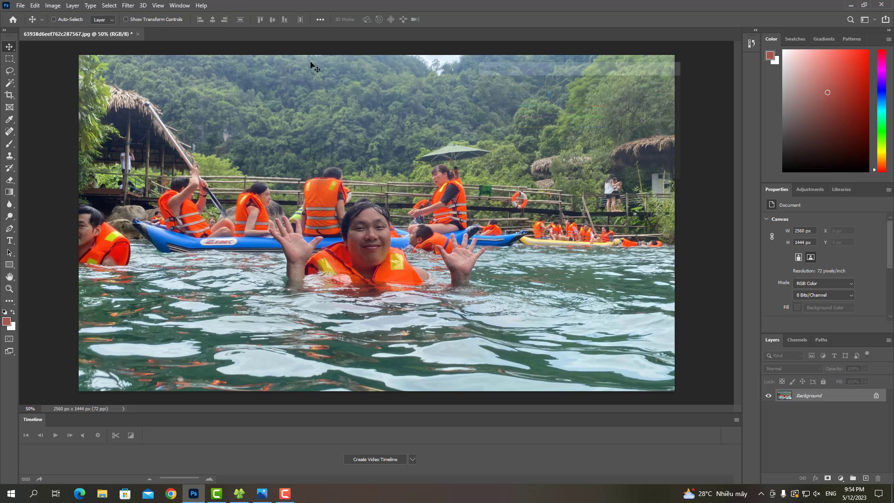
click(53, 5)
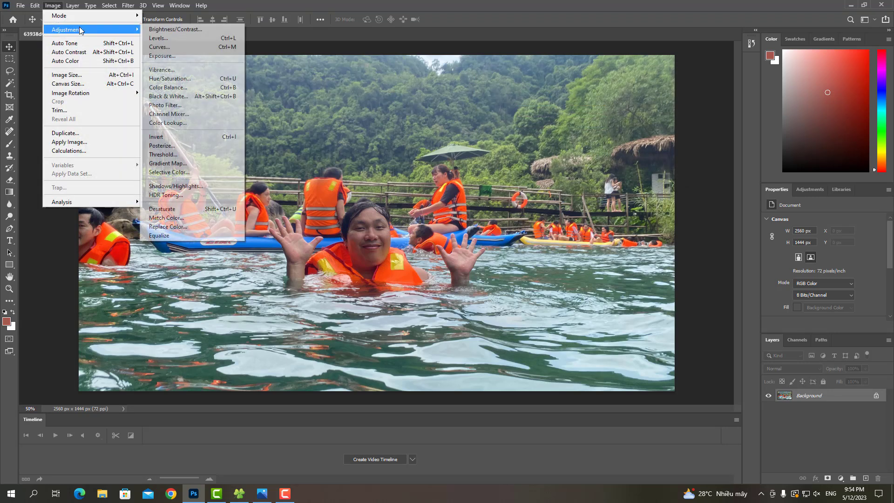
mouse_move(67, 29)
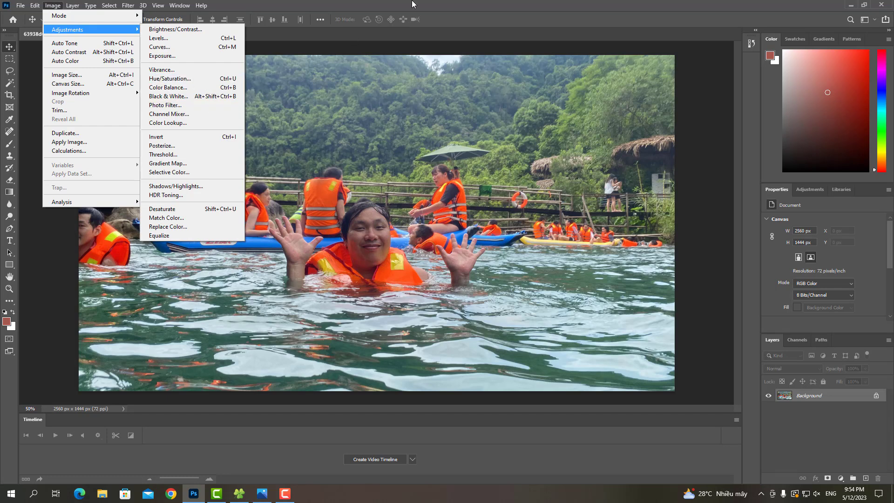
click(430, 2)
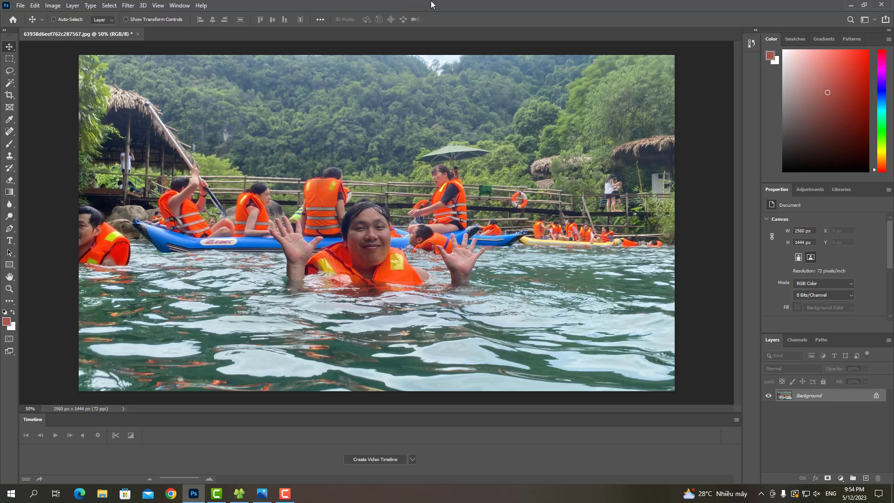